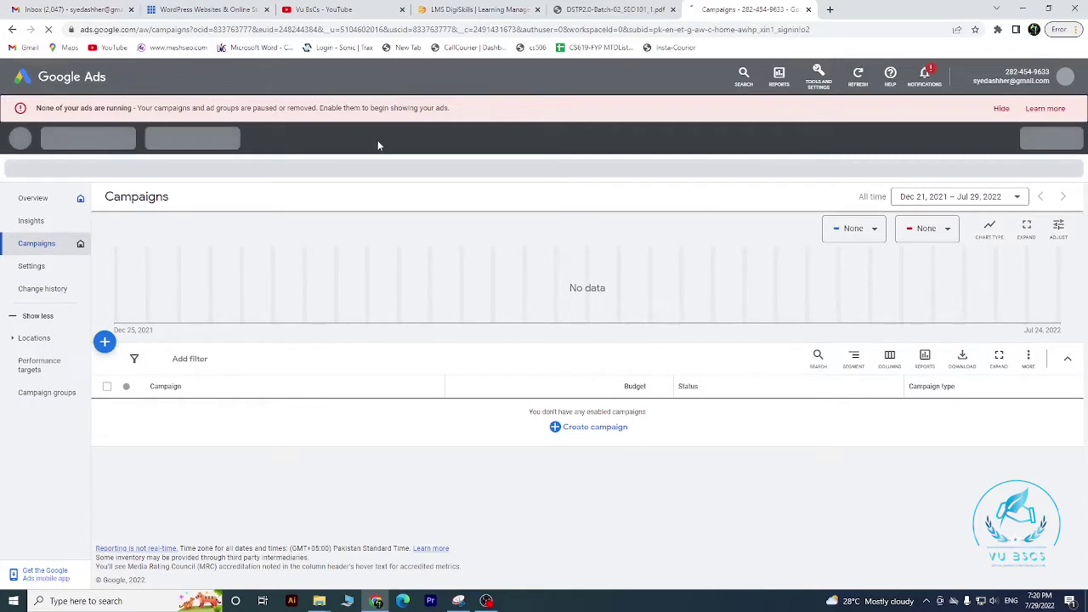
Check the Task 1 instructions in the assignment PDF, then dismiss the workspaces tip and open Keyword Planner in Google Ads.
click(614, 10)
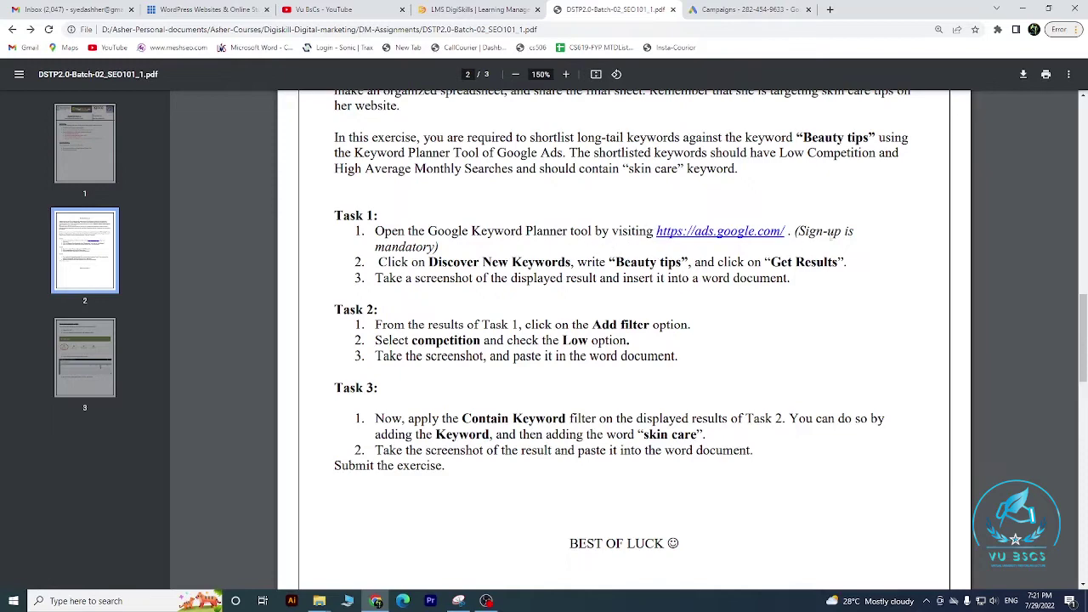
click(731, 9)
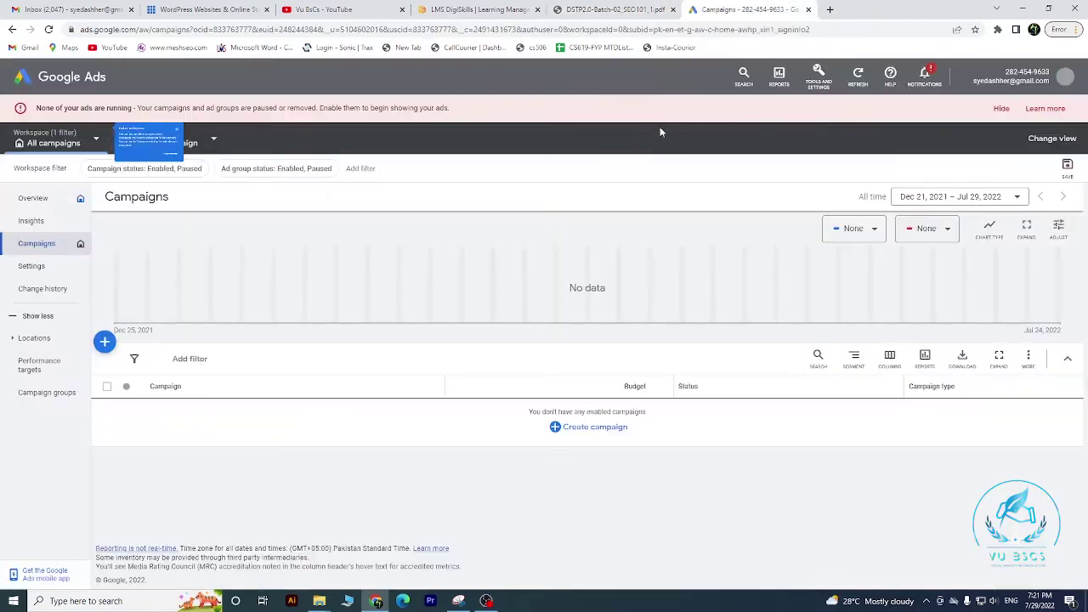
click(623, 8)
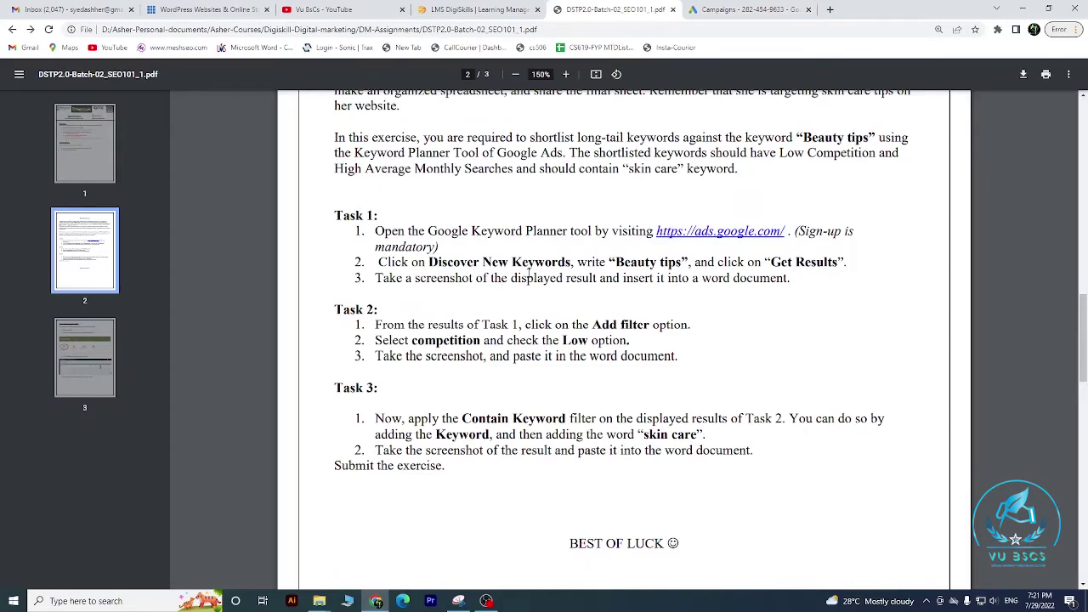
click(736, 9)
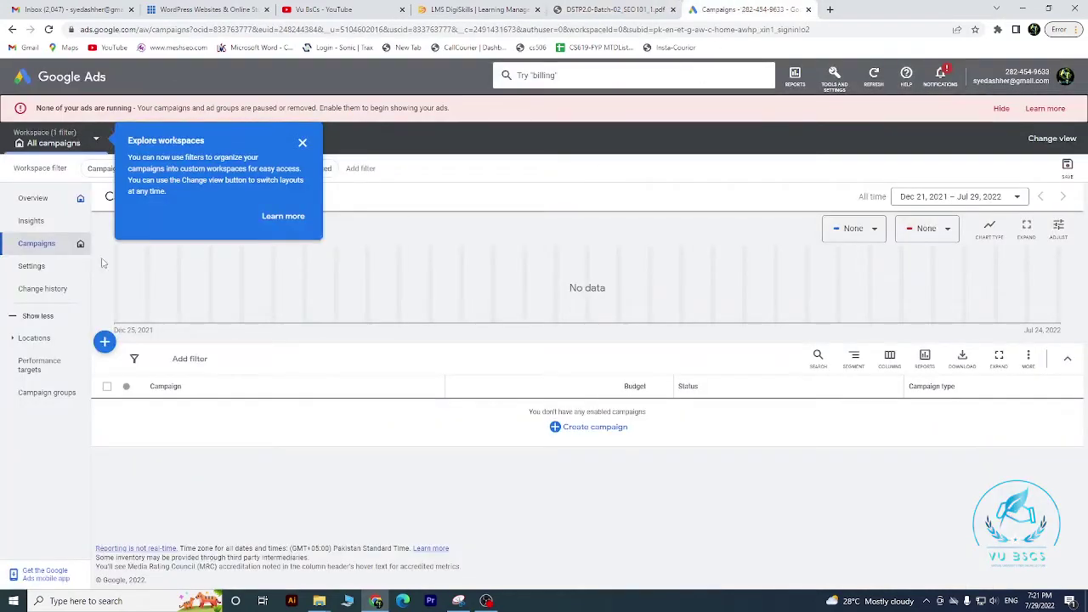
click(302, 142)
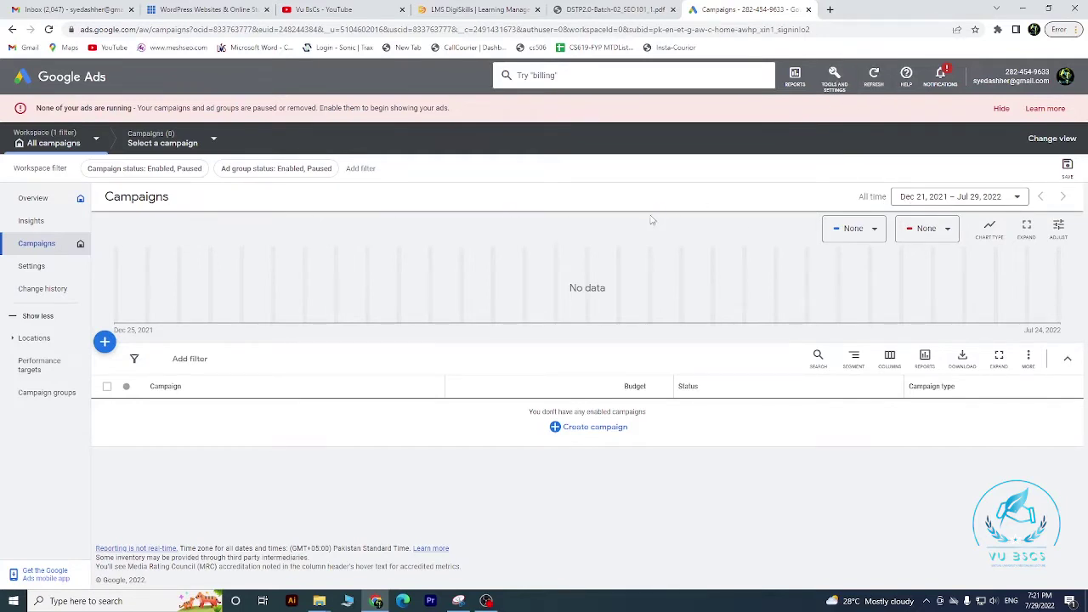
click(835, 89)
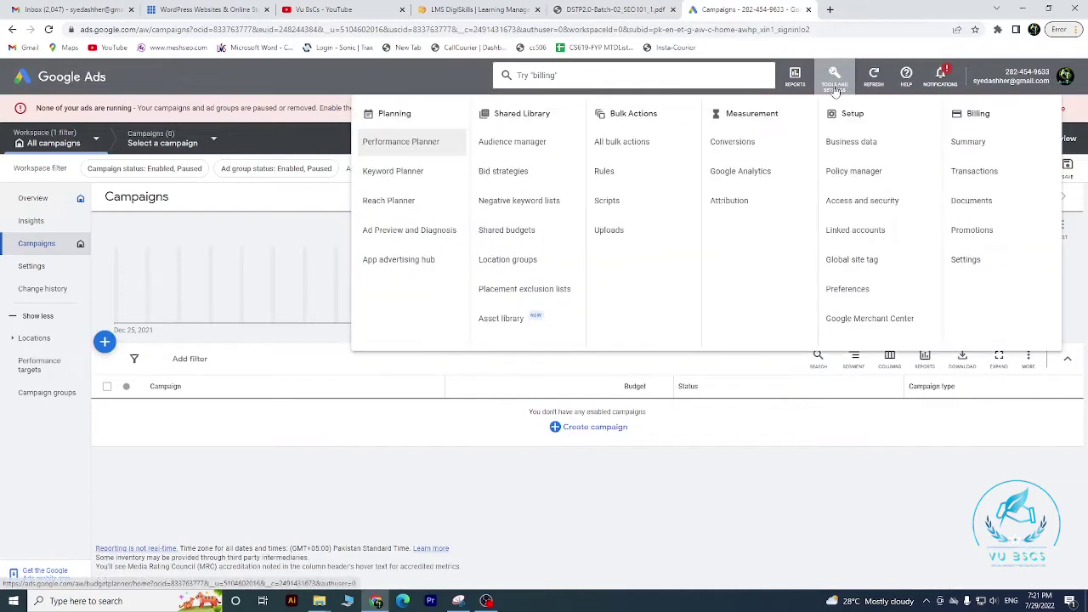
click(421, 173)
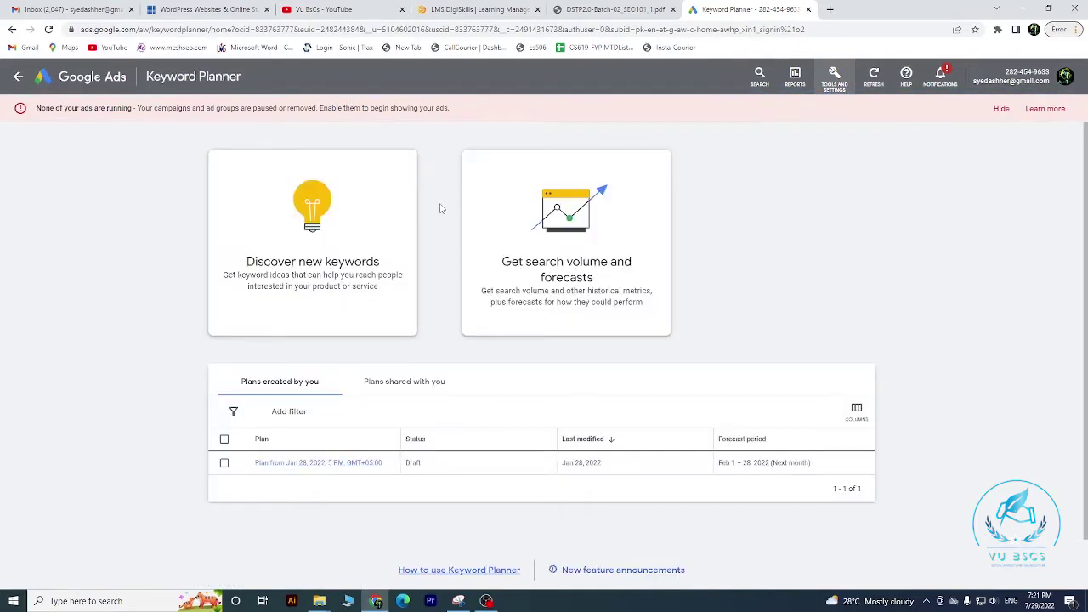
Start Discover new keywords and enter "Beauty tips" from the assignment as the product or service.
click(616, 9)
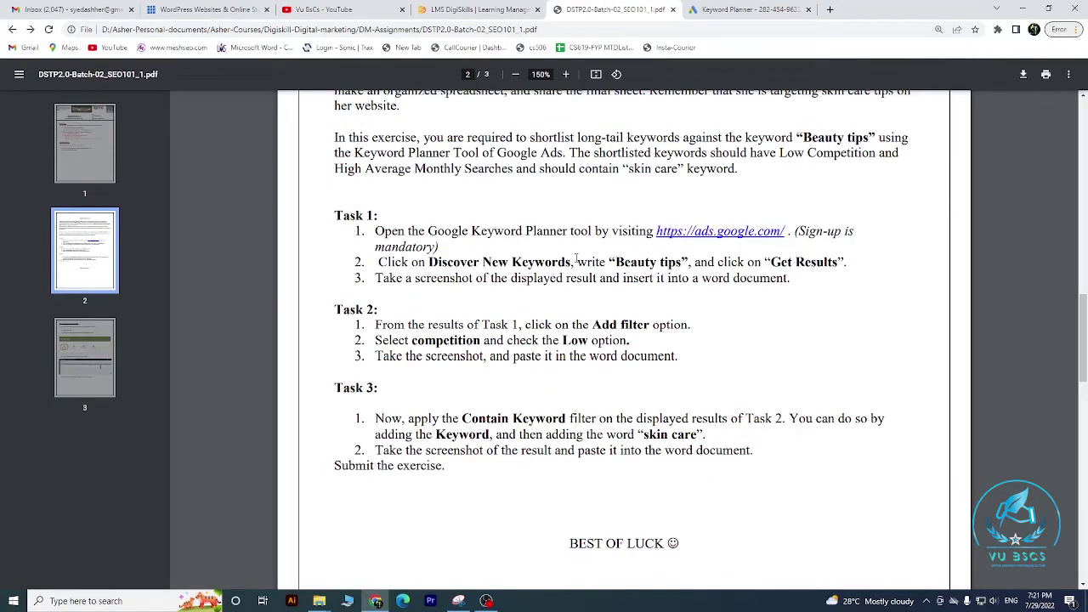
click(735, 9)
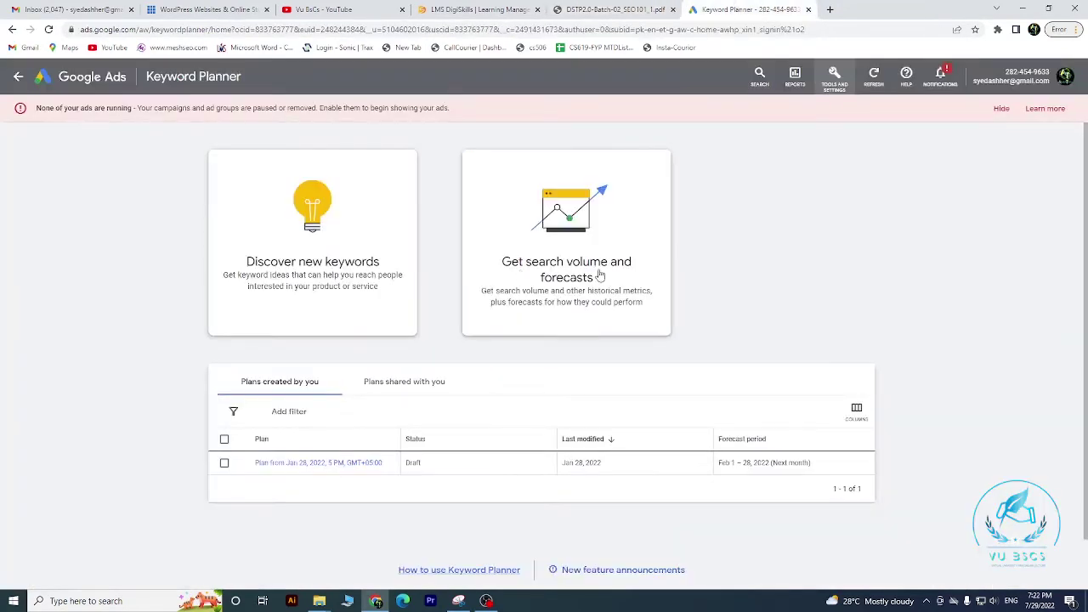
click(342, 248)
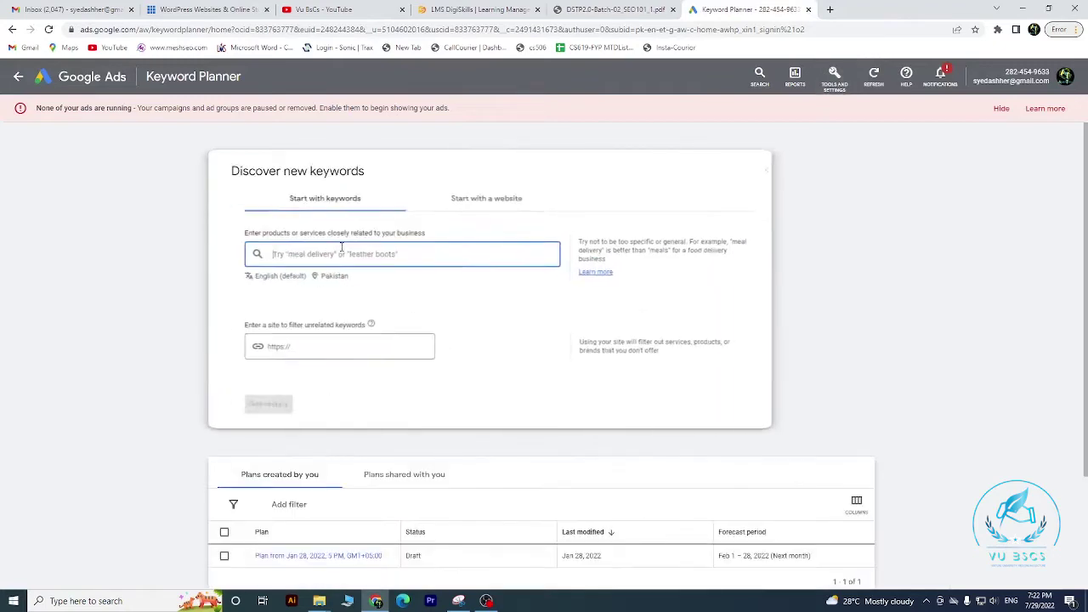
click(629, 9)
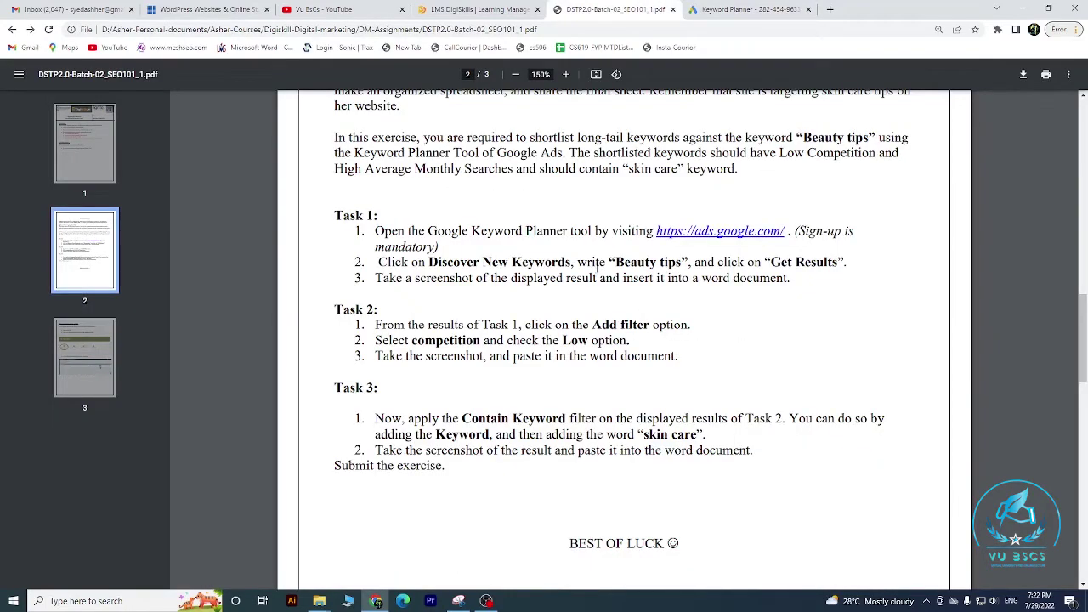
drag(618, 262, 677, 262)
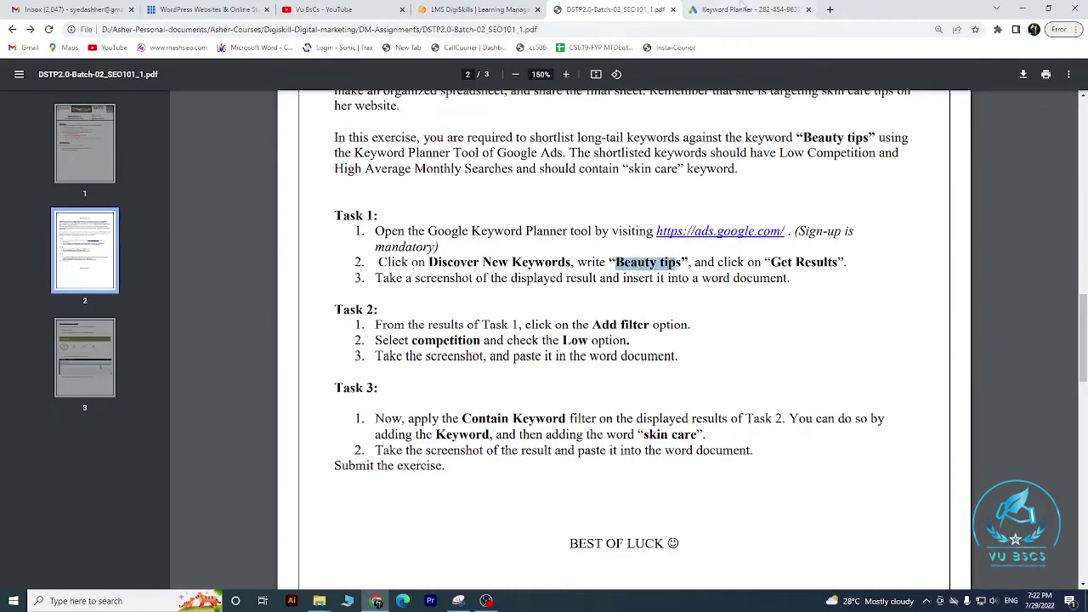
click(736, 9)
text(Beauty tips)
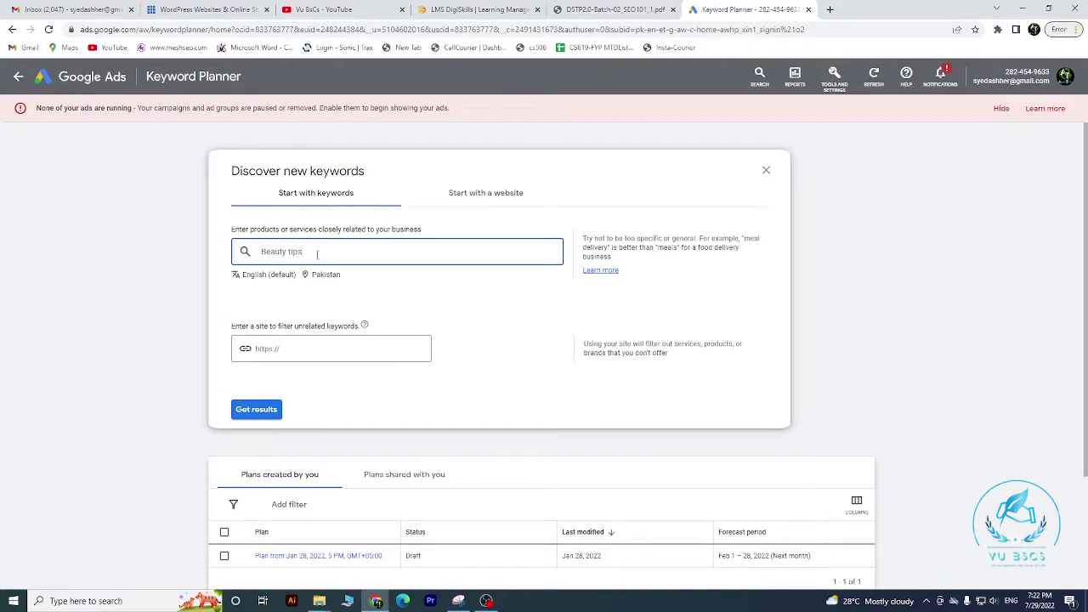
Add "Beauty tips" as a keyword, get the results and look through the list of keyword ideas.
click(651, 9)
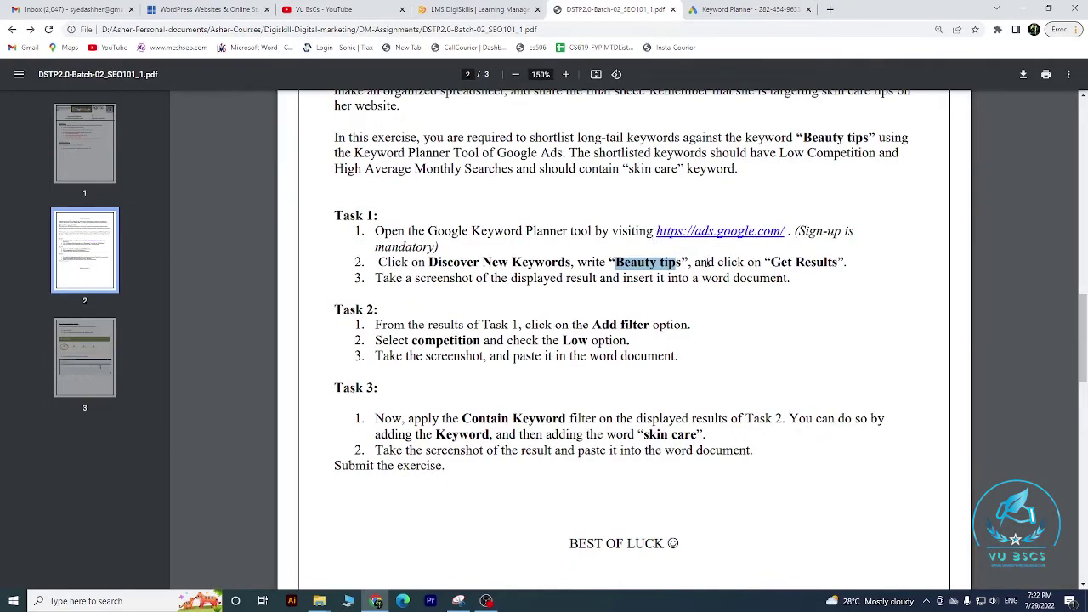
click(736, 10)
key(Return)
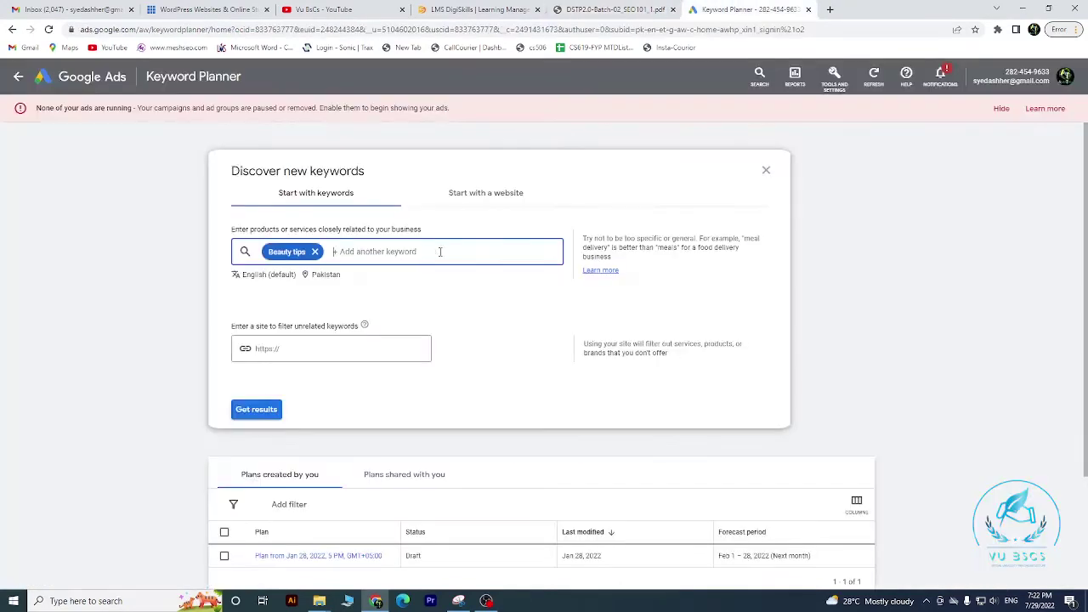
click(251, 412)
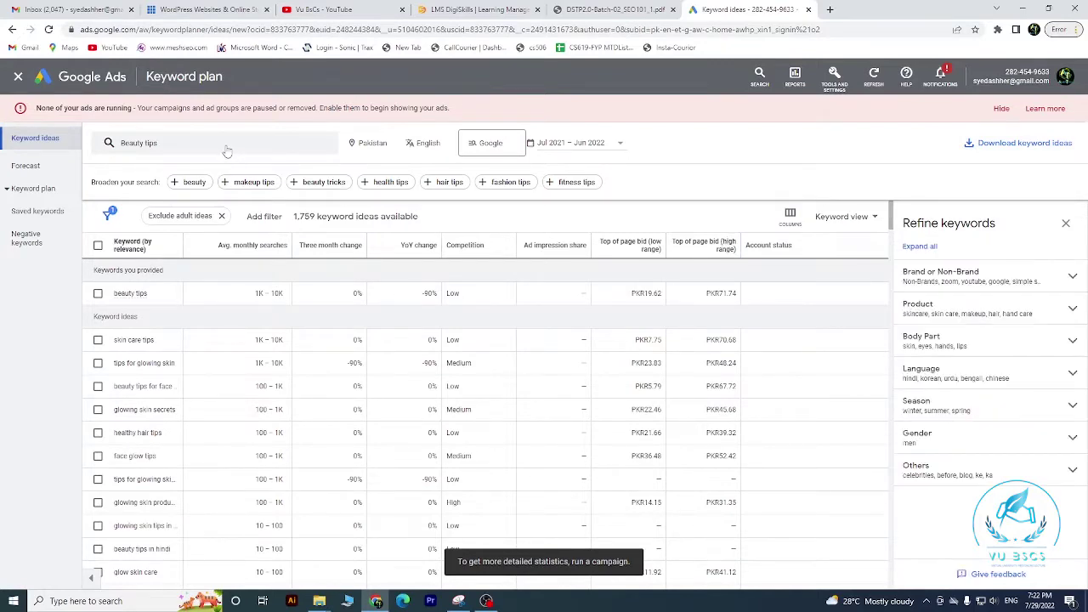
click(613, 8)
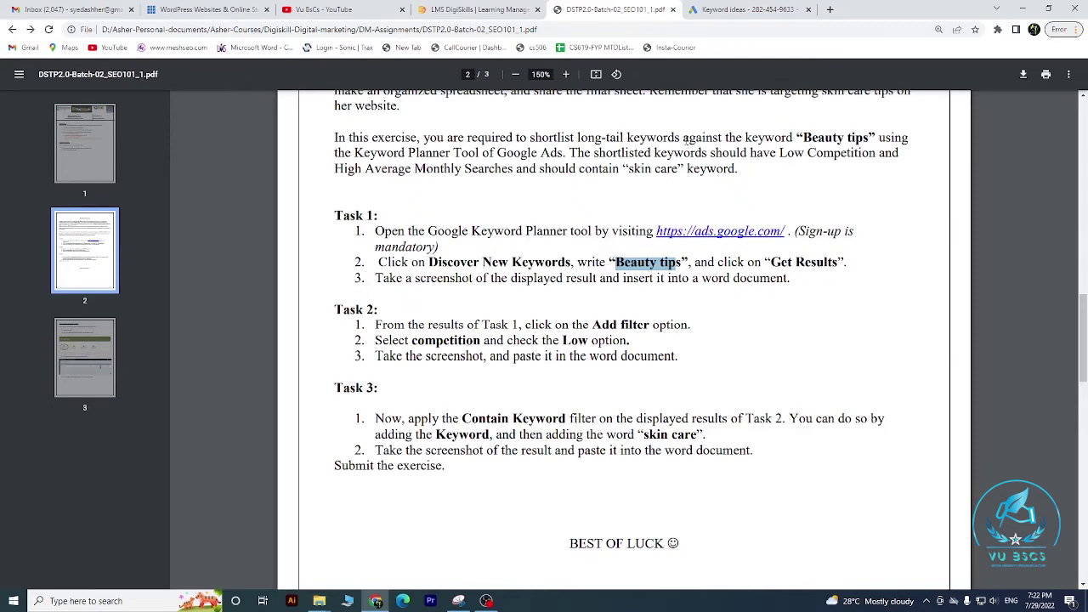
click(715, 10)
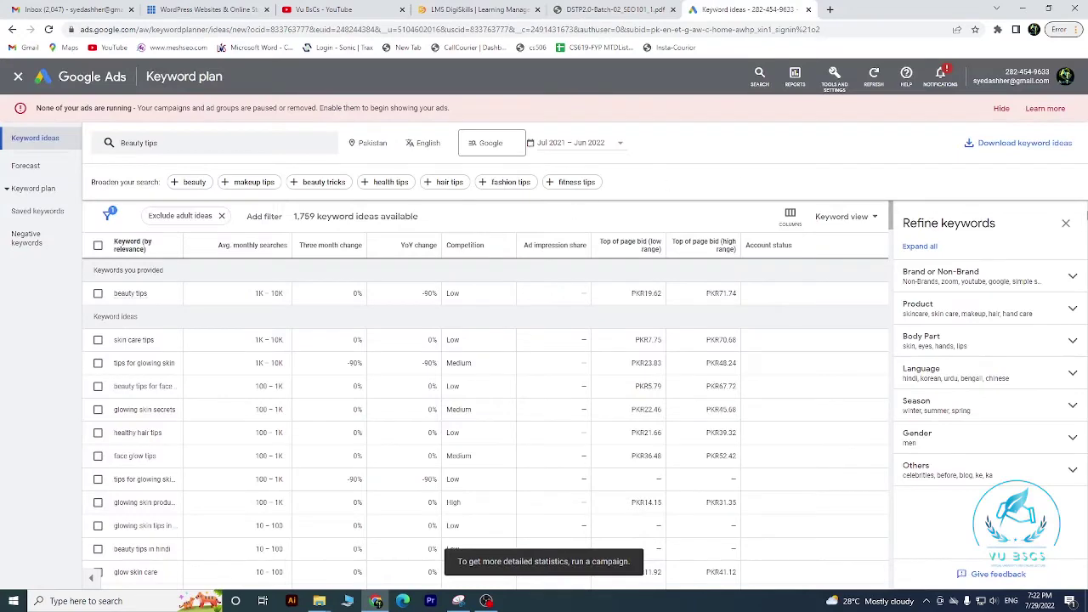
scroll(893, 340, down, 10)
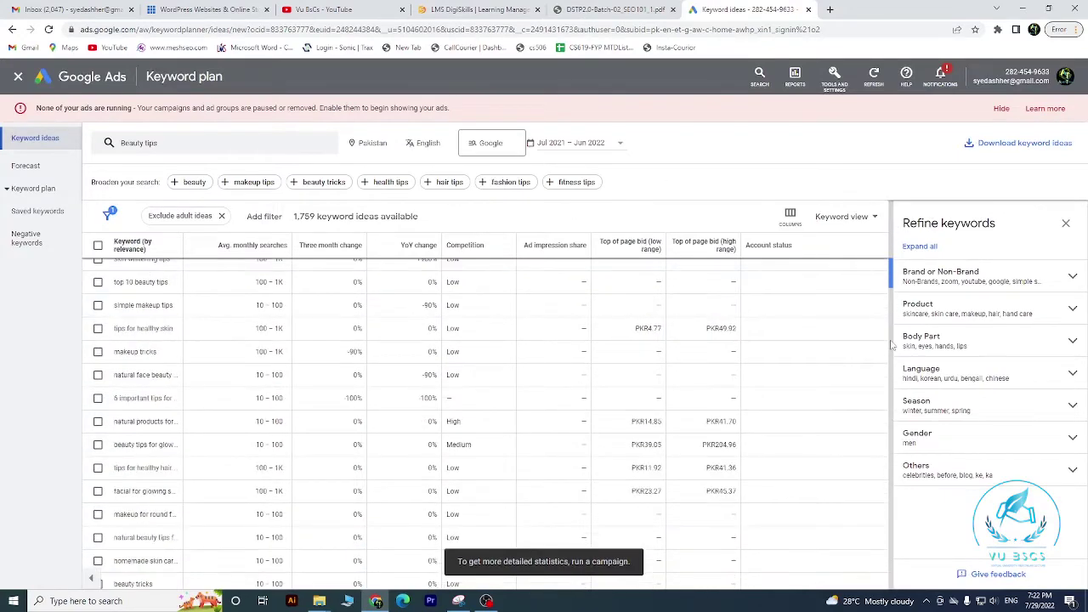
scroll(893, 370, up, 10)
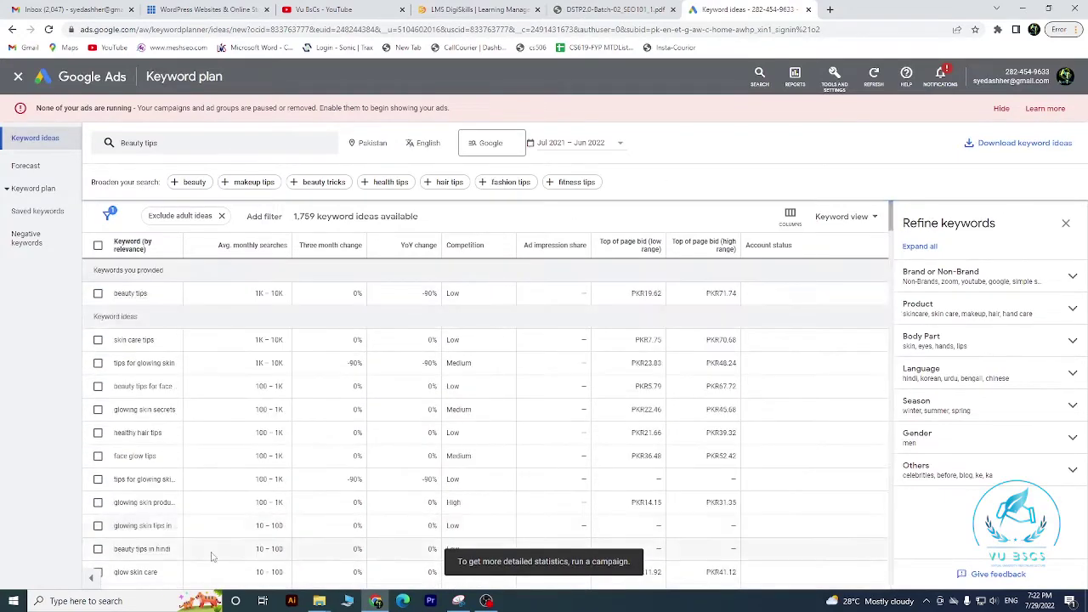
Switch to Word and create a blank document.
click(102, 604)
text(ms)
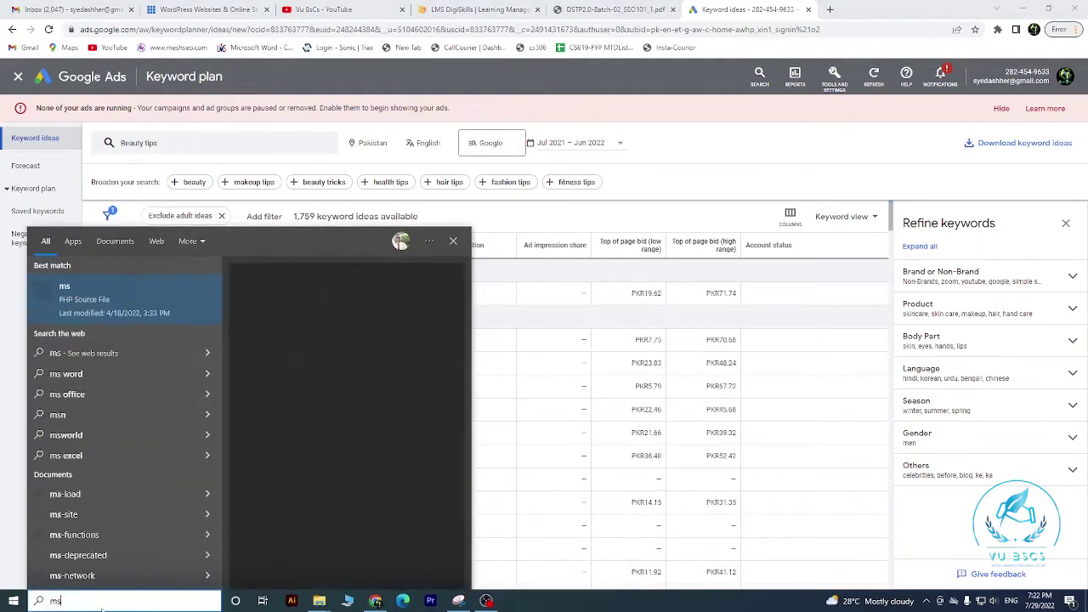
key(BackSpace)
key(Escape)
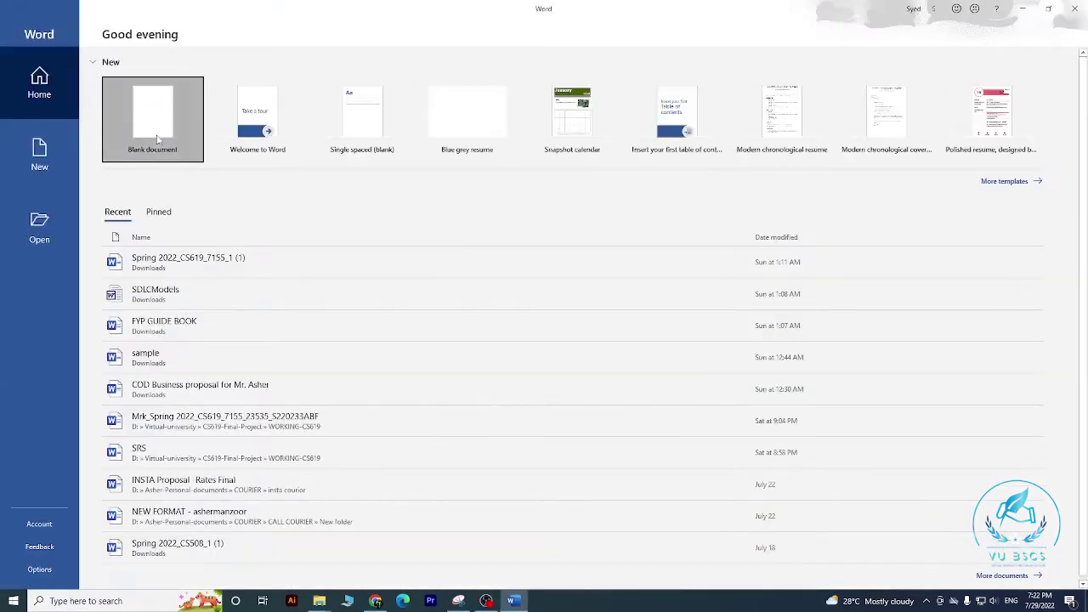
click(156, 137)
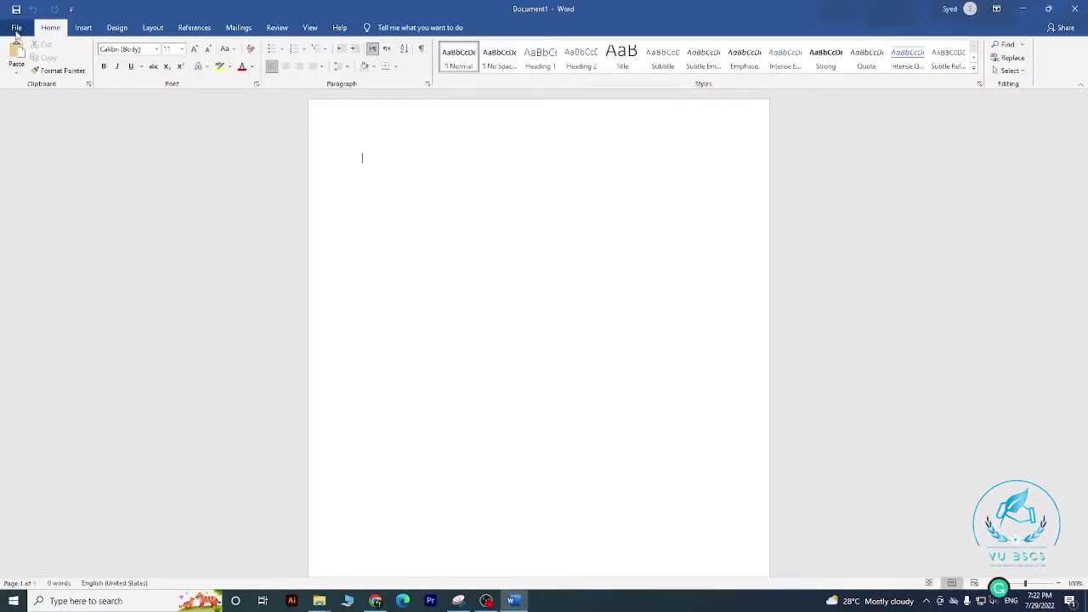
Save the blank document as Digital-markeing-ex1 in the Digiskill-Digital-marketing folder within the courses folder on drive D.
click(13, 28)
click(35, 180)
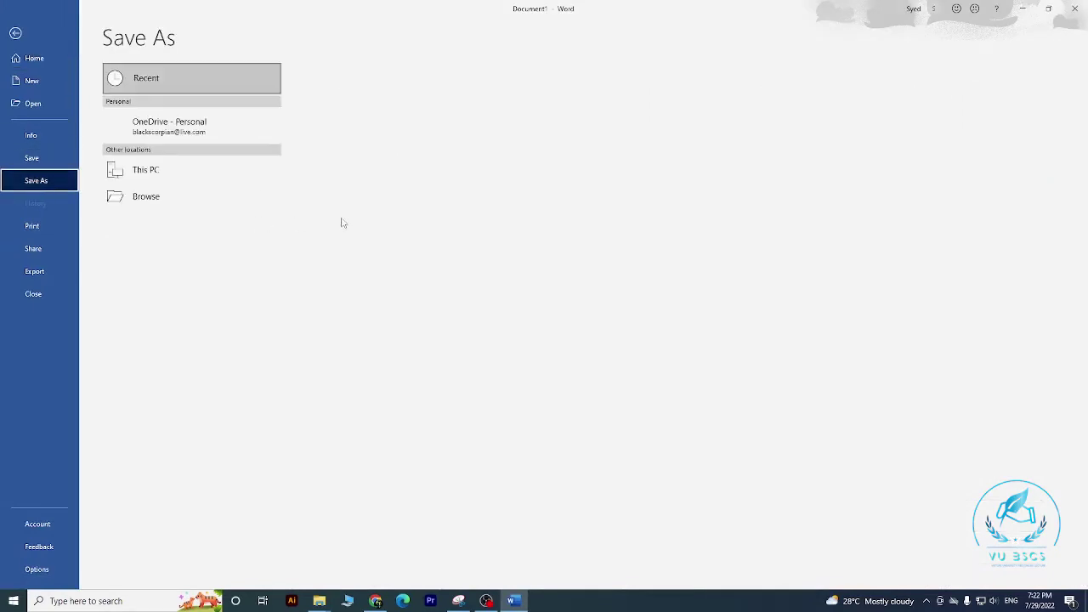
click(170, 170)
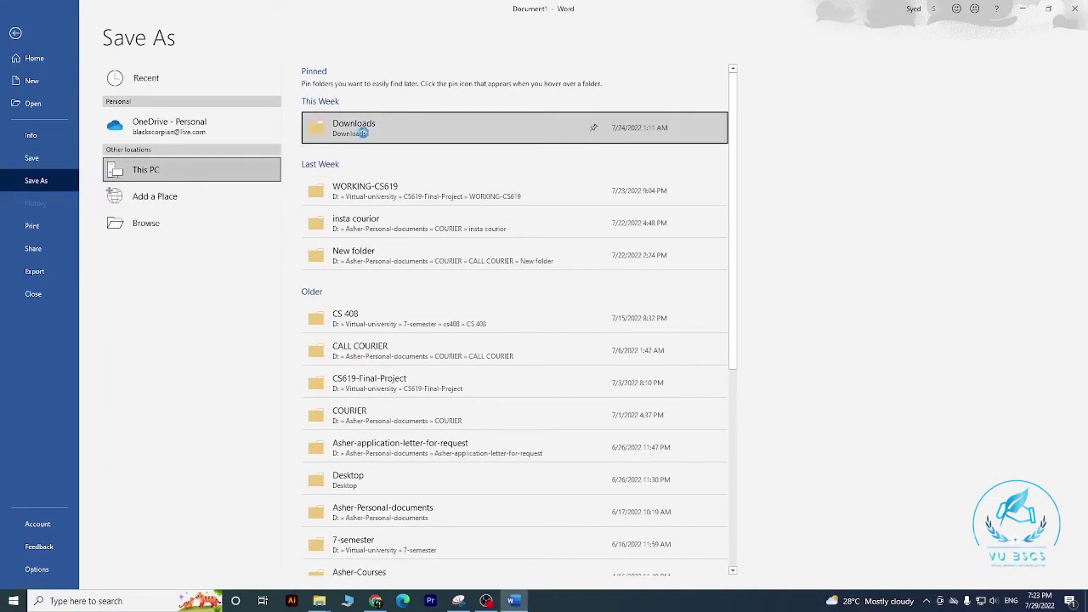
click(587, 128)
click(58, 193)
double_click(141, 95)
double_click(141, 131)
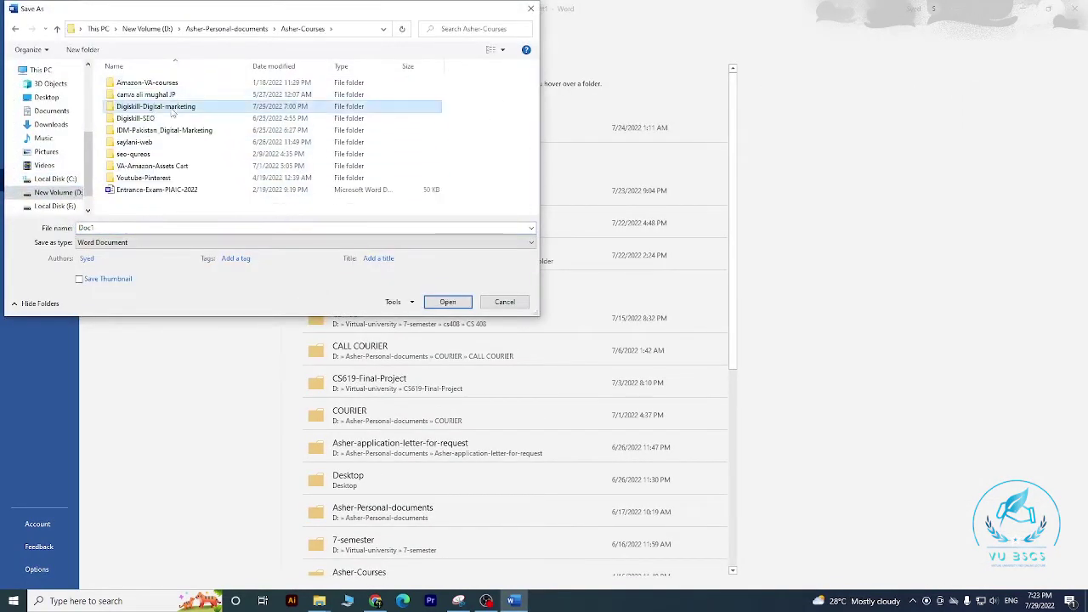
double_click(140, 109)
text(Digital-markeing-)
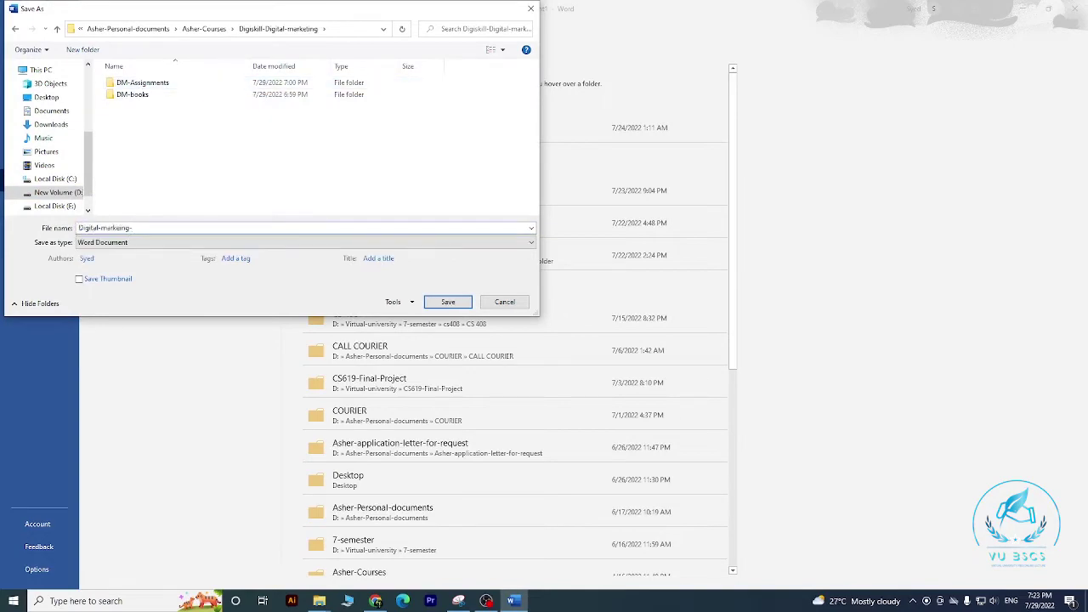
text(ex1)
key(Return)
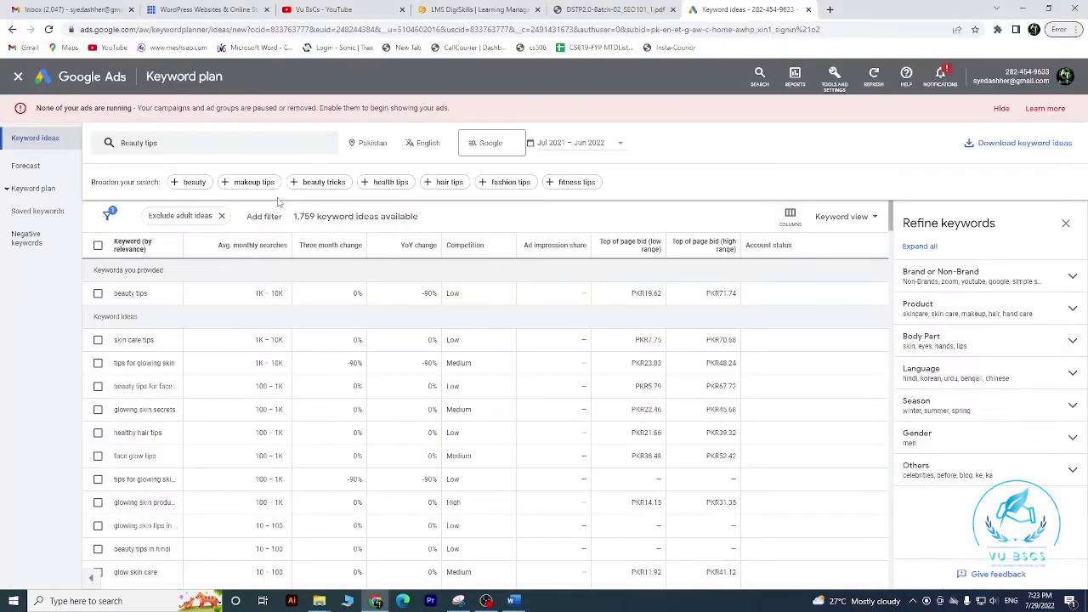
Recheck the assignment, capture the Beauty tips keyword ideas page with Snipping Tool, and switch to the Digital-markeing-ex1 document in Word.
click(641, 8)
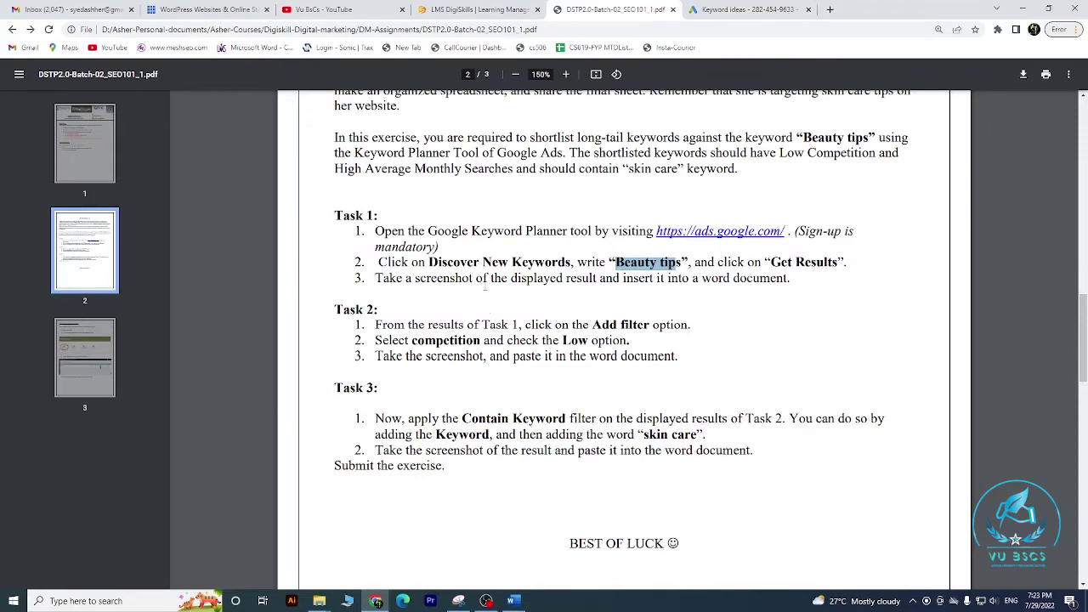
click(727, 9)
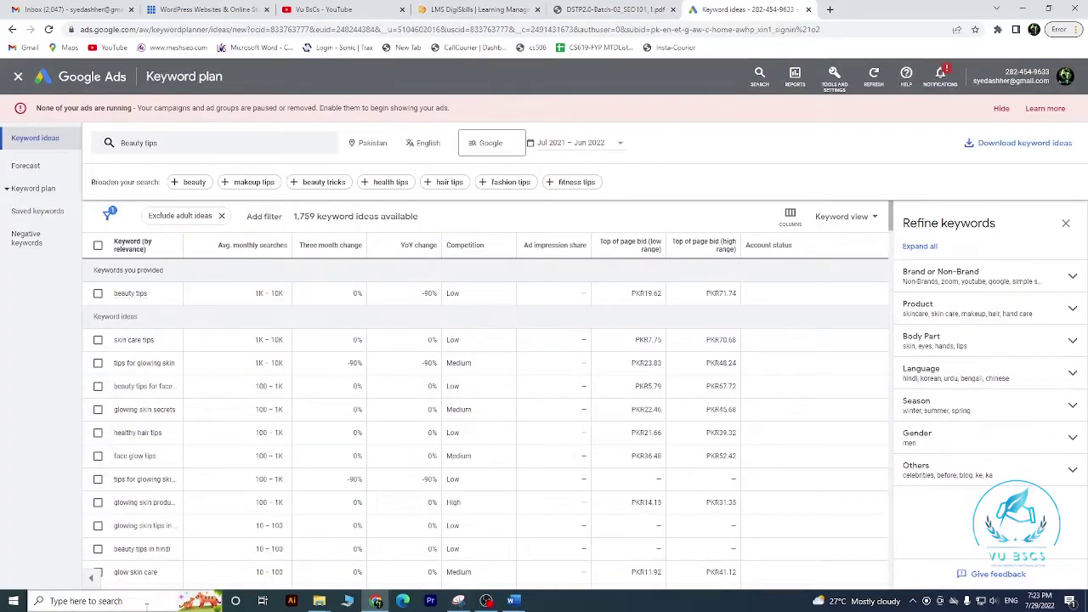
click(102, 602)
text(s)
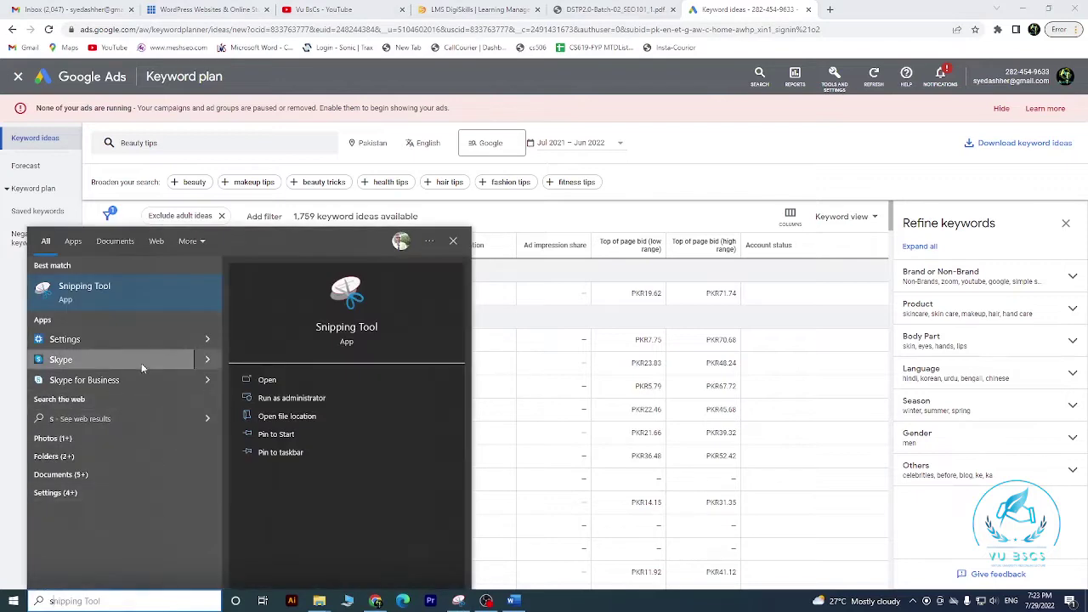
click(137, 296)
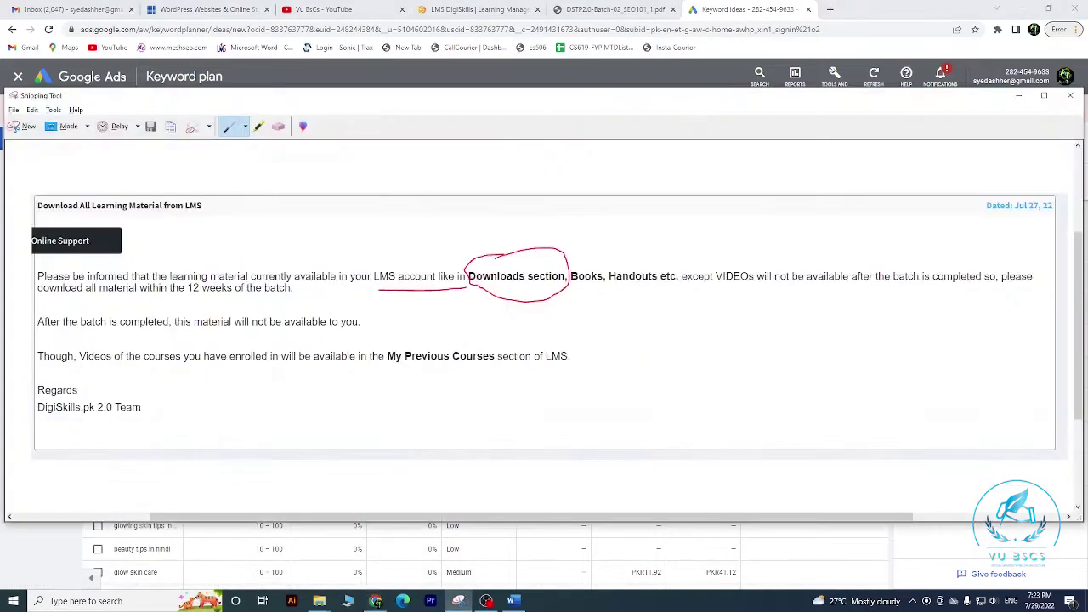
click(25, 126)
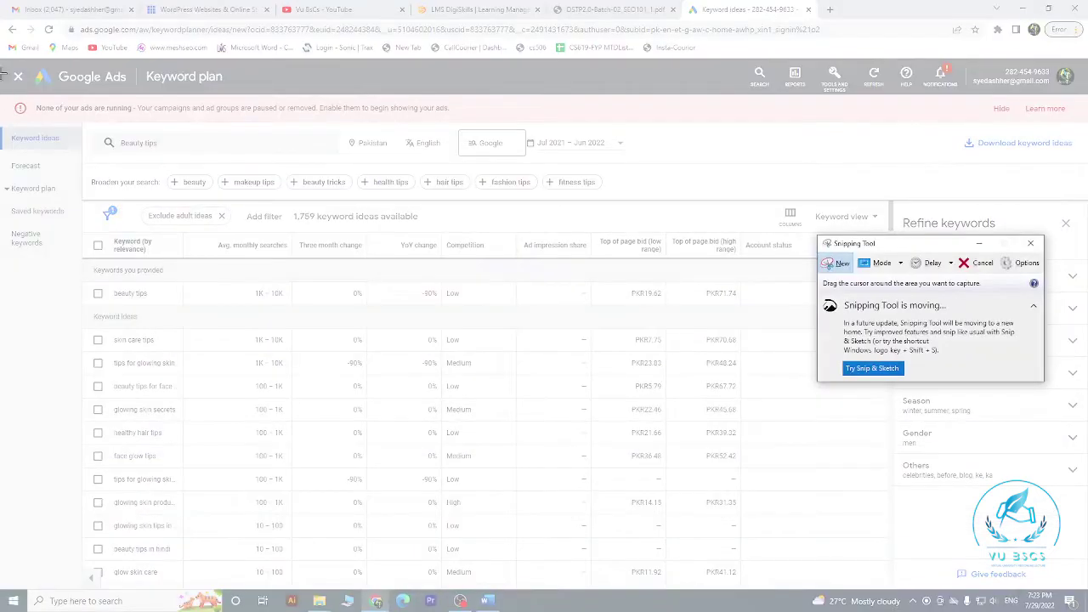
drag(3, 51, 572, 341)
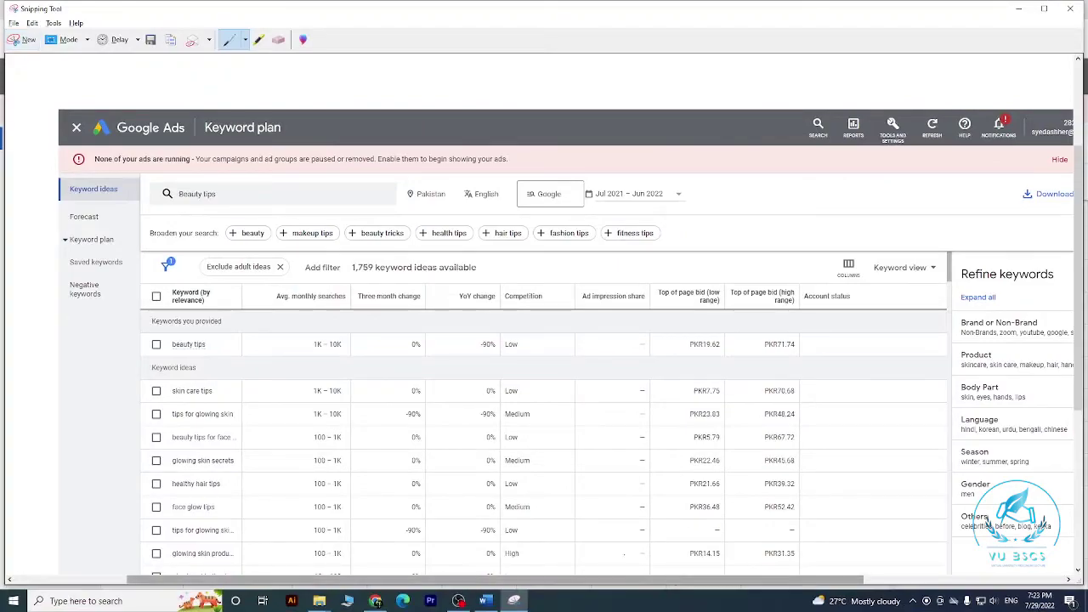
click(488, 601)
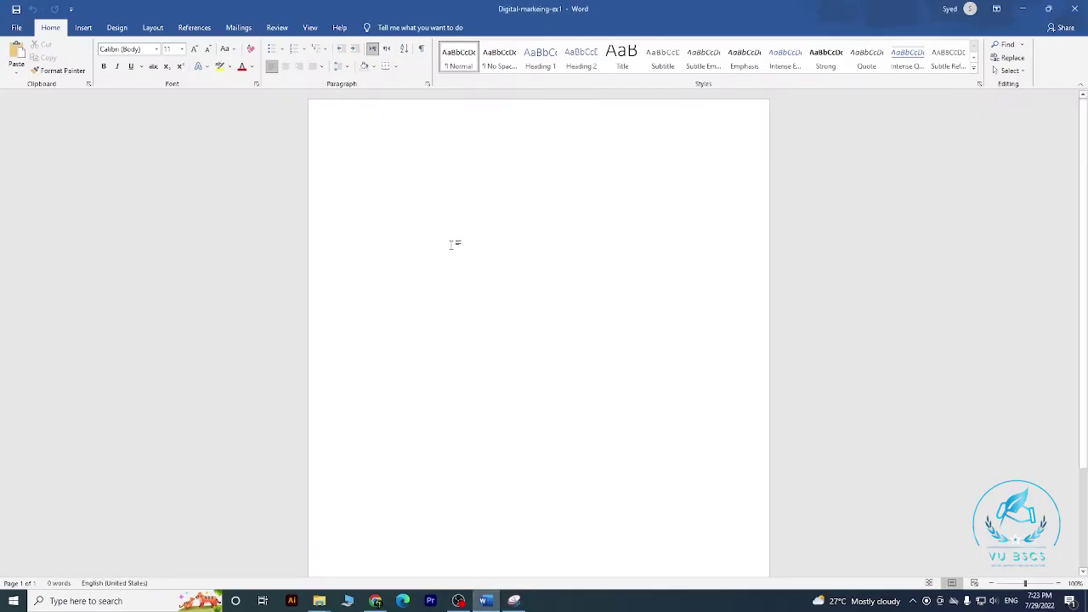
Paste the keyword ideas screenshot into the document, switch to Chrome and look up Task 2 in the assignment PDF.
key(ctrl+v)
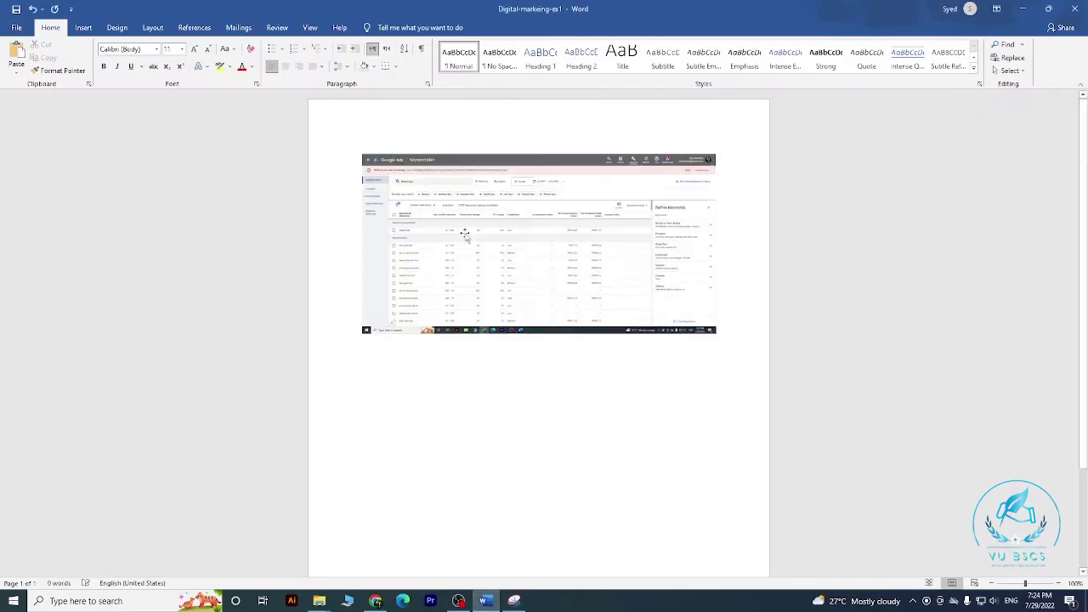
click(376, 602)
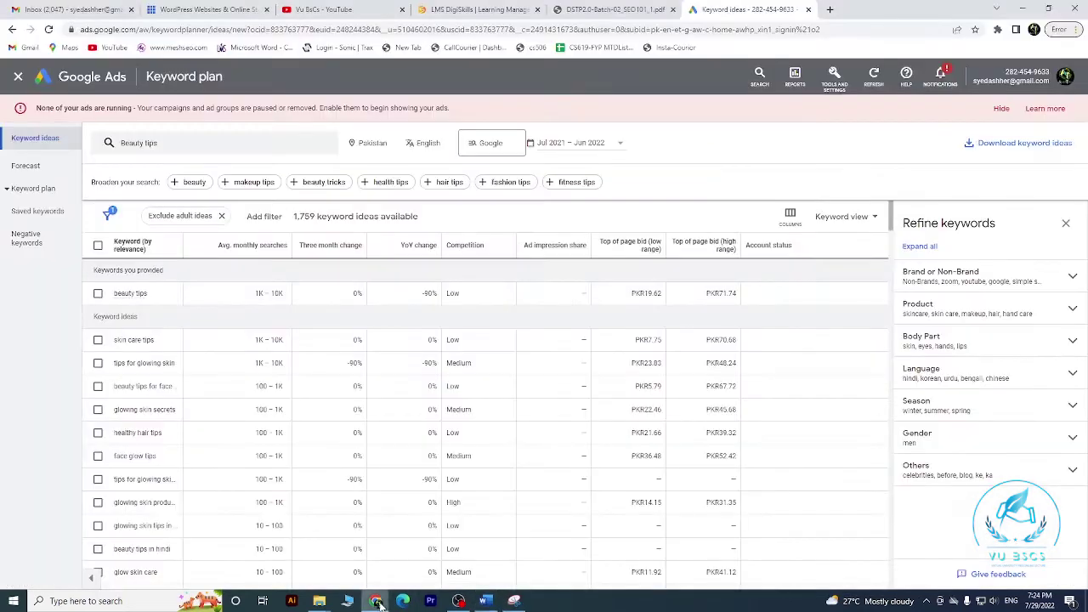
click(606, 8)
triple_click(355, 309)
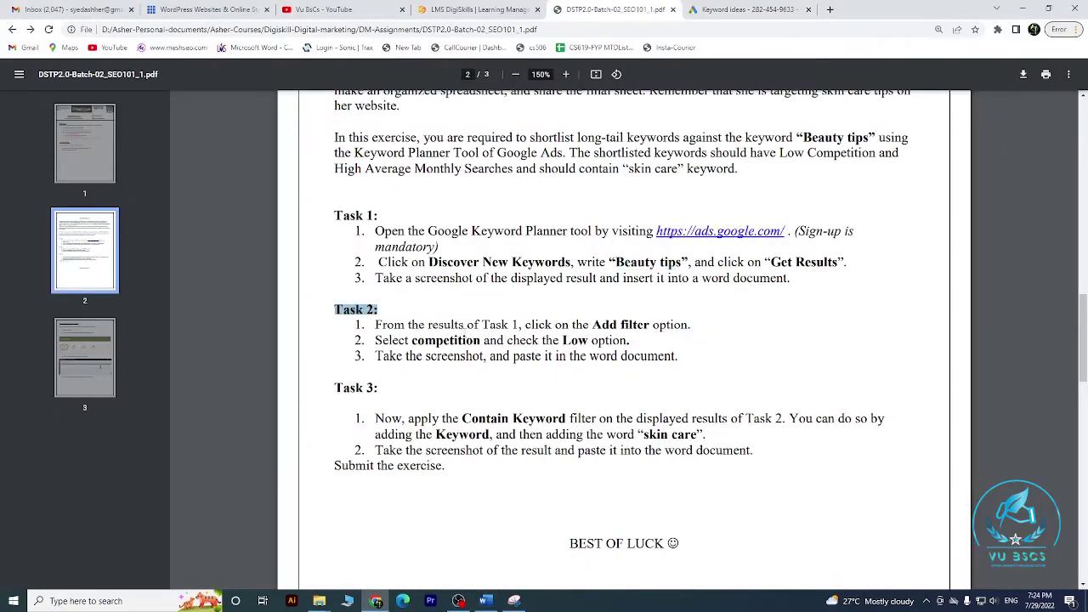
Add a Competition filter matching Low to the Beauty tips keyword ideas, checking the option against the Task 2 instructions.
click(743, 10)
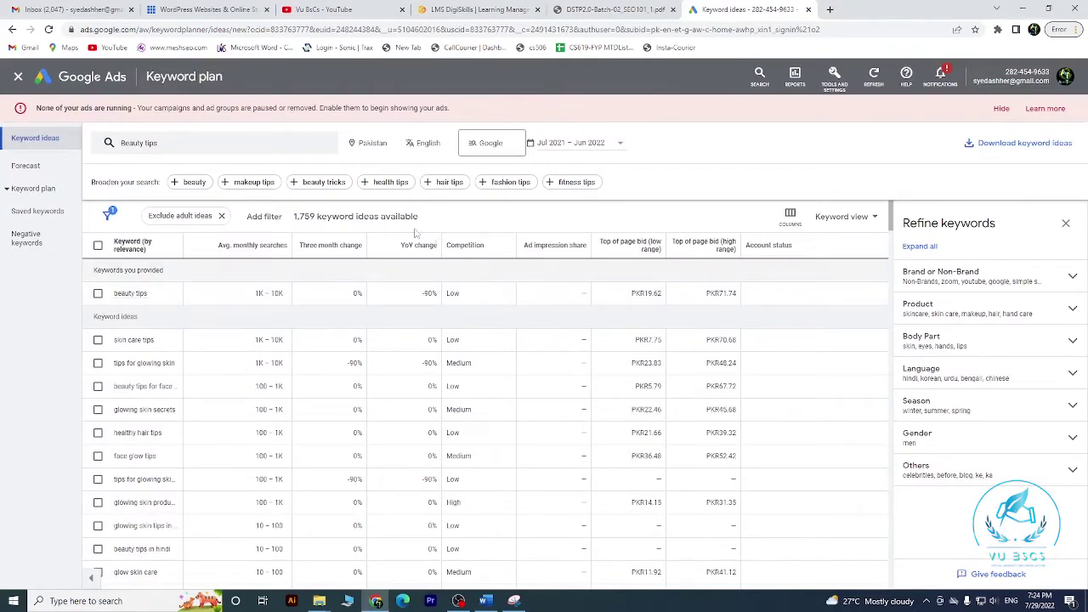
click(266, 218)
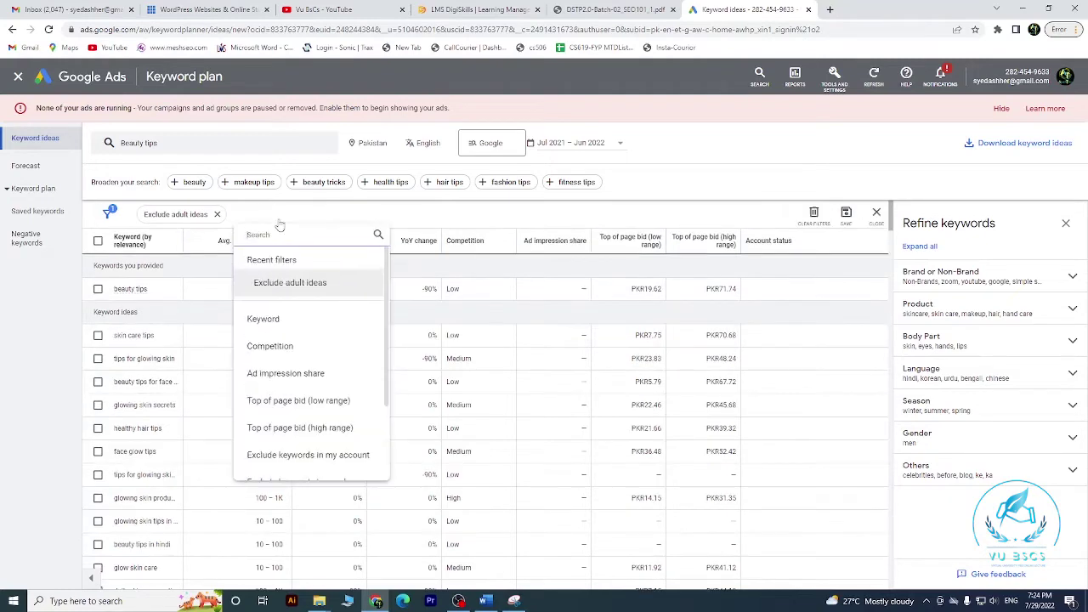
click(613, 9)
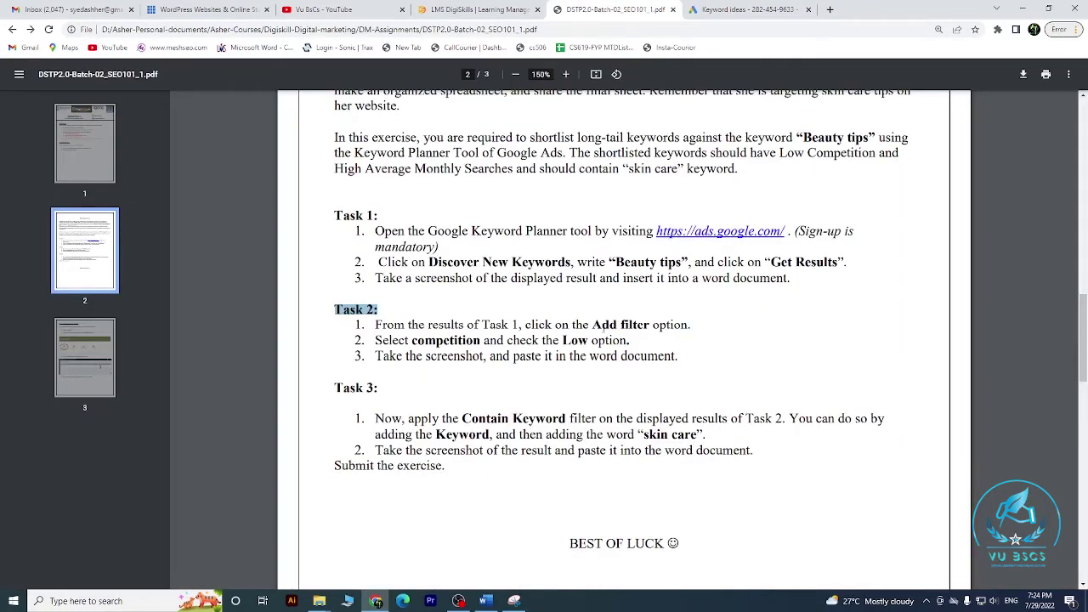
scroll(532, 413, up, 3)
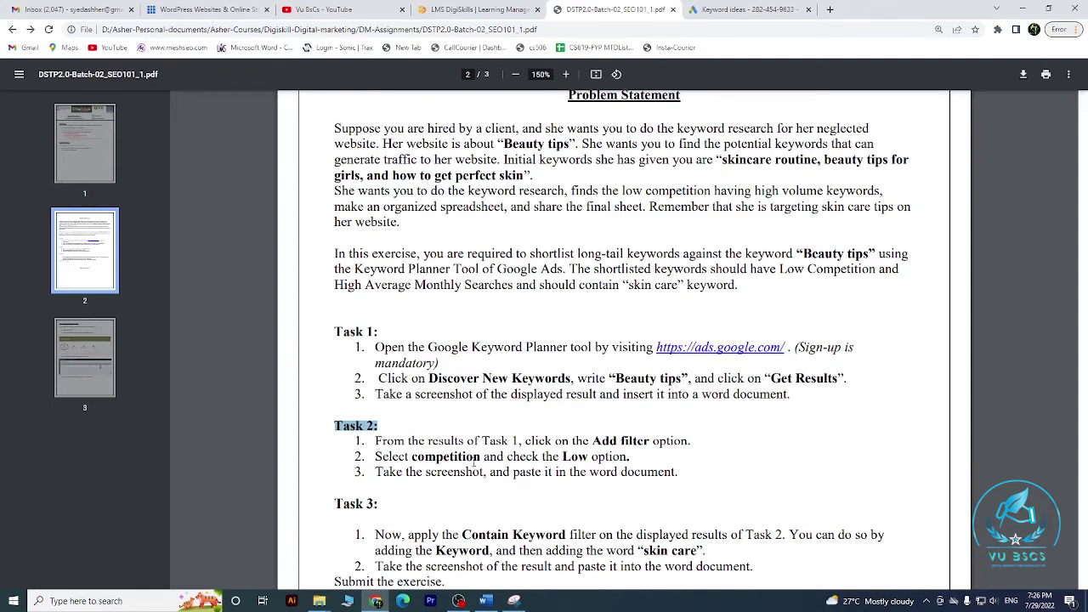
click(729, 9)
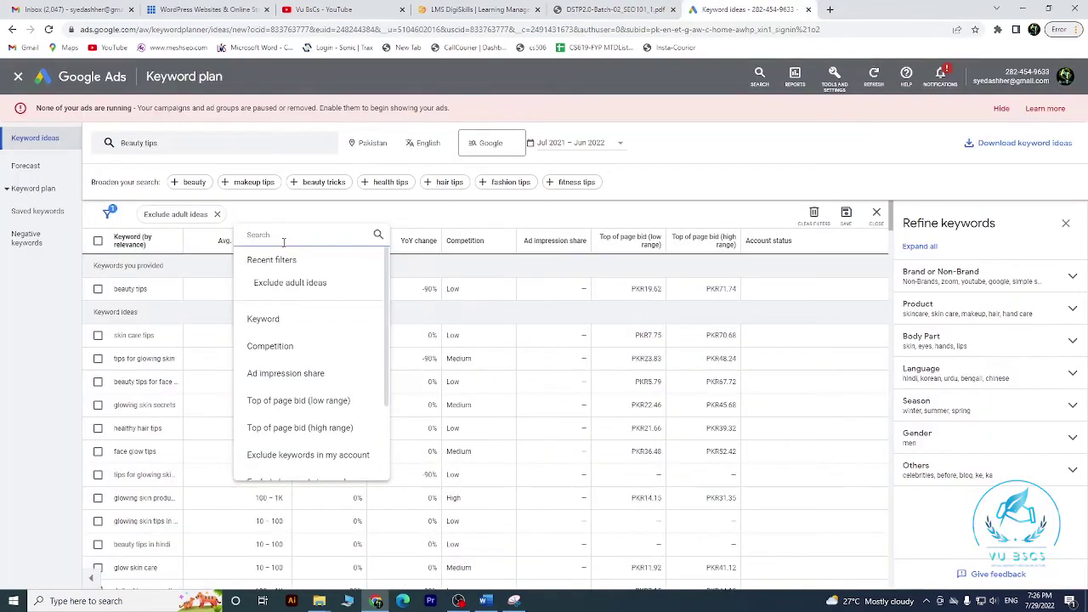
click(323, 347)
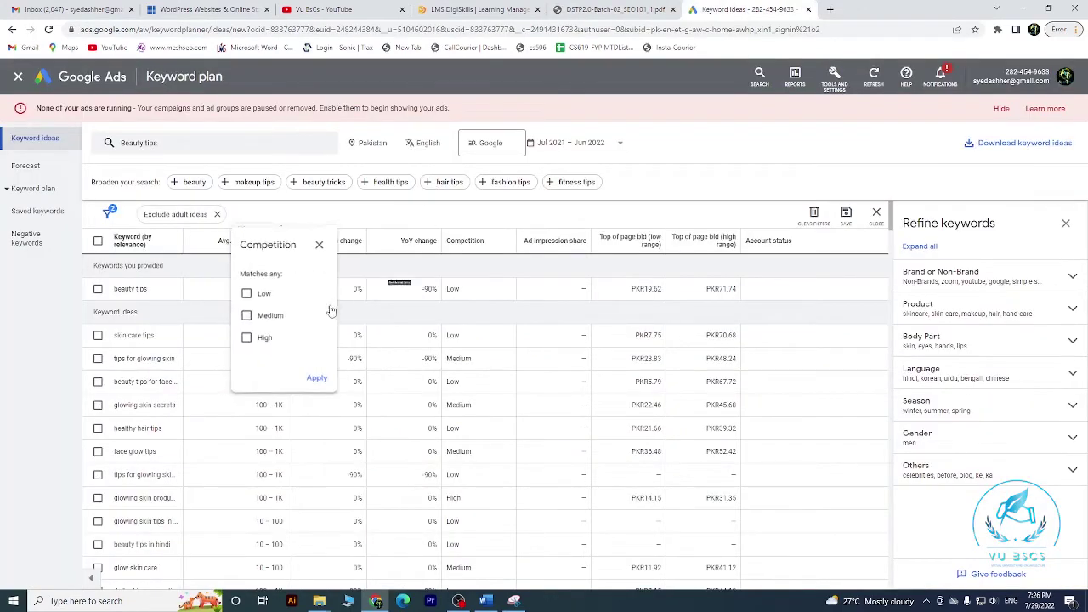
click(245, 293)
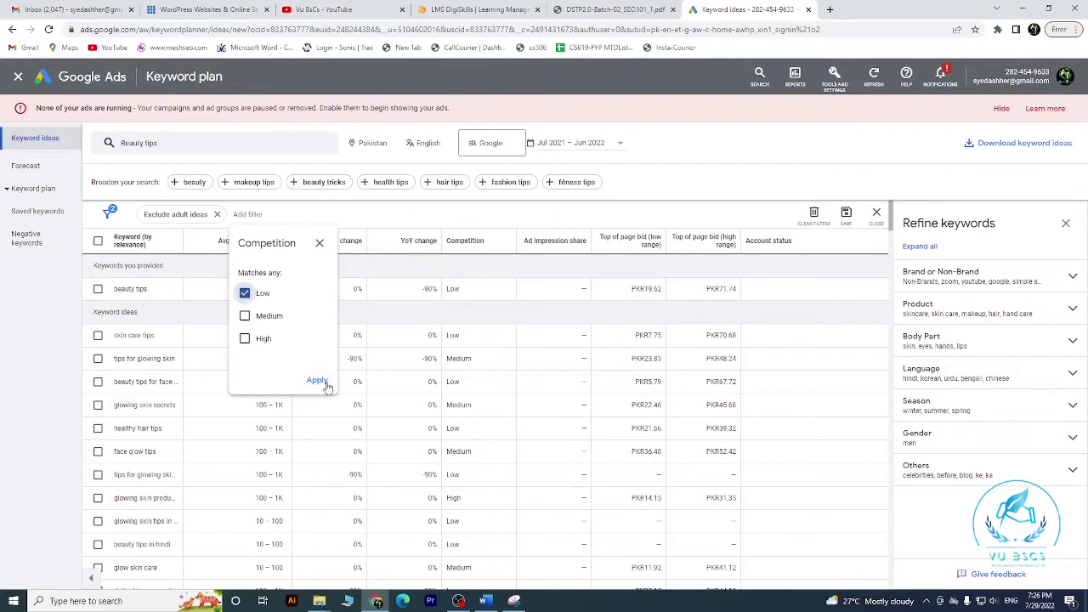
click(317, 381)
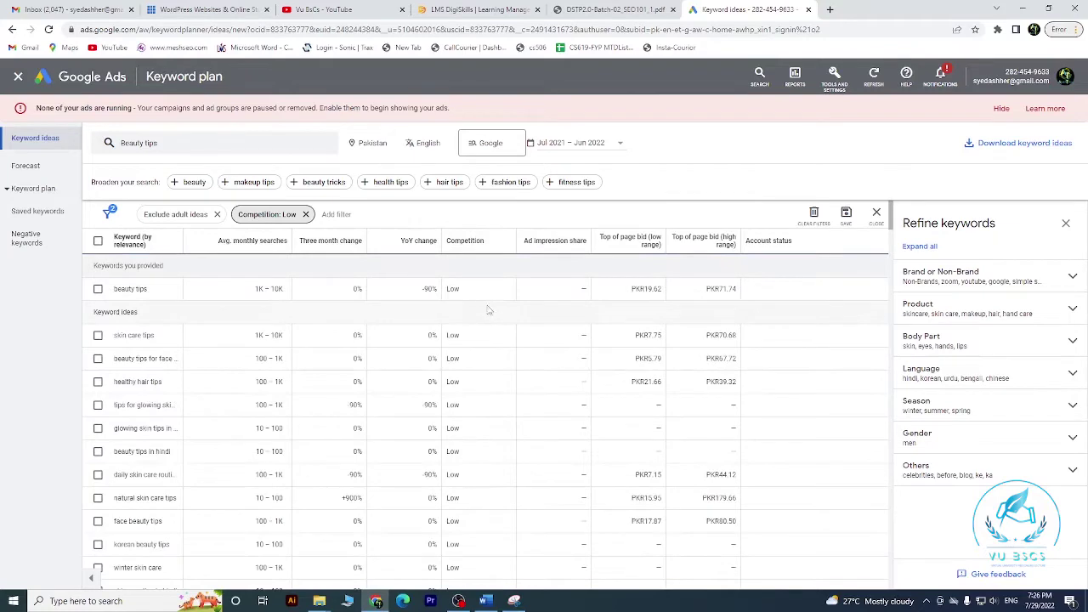
Recheck the Task 2 instructions and capture the low-competition keyword ideas with Snipping Tool.
click(613, 9)
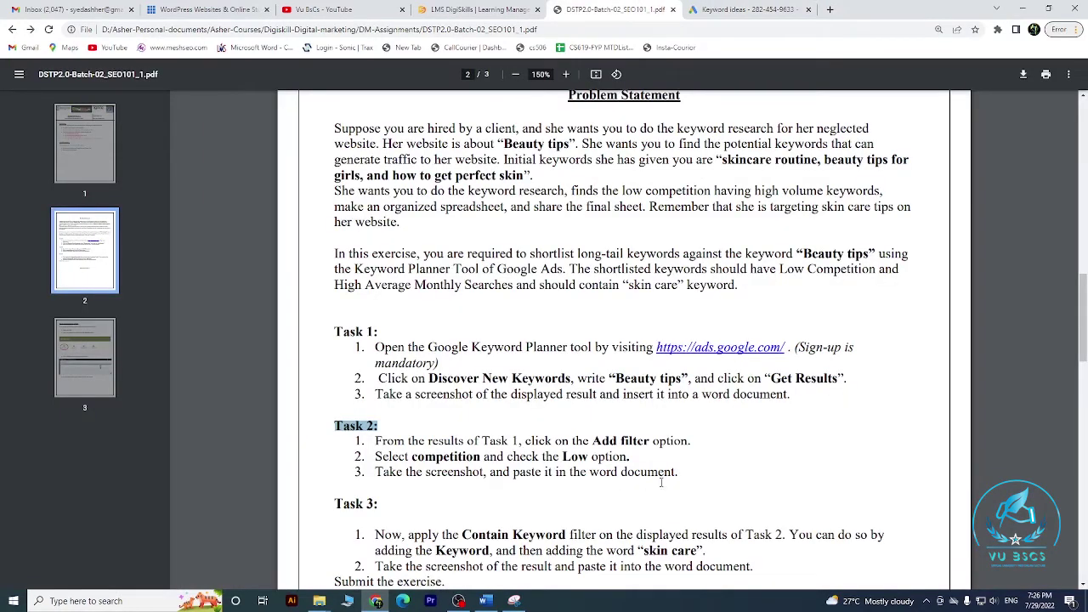
click(731, 9)
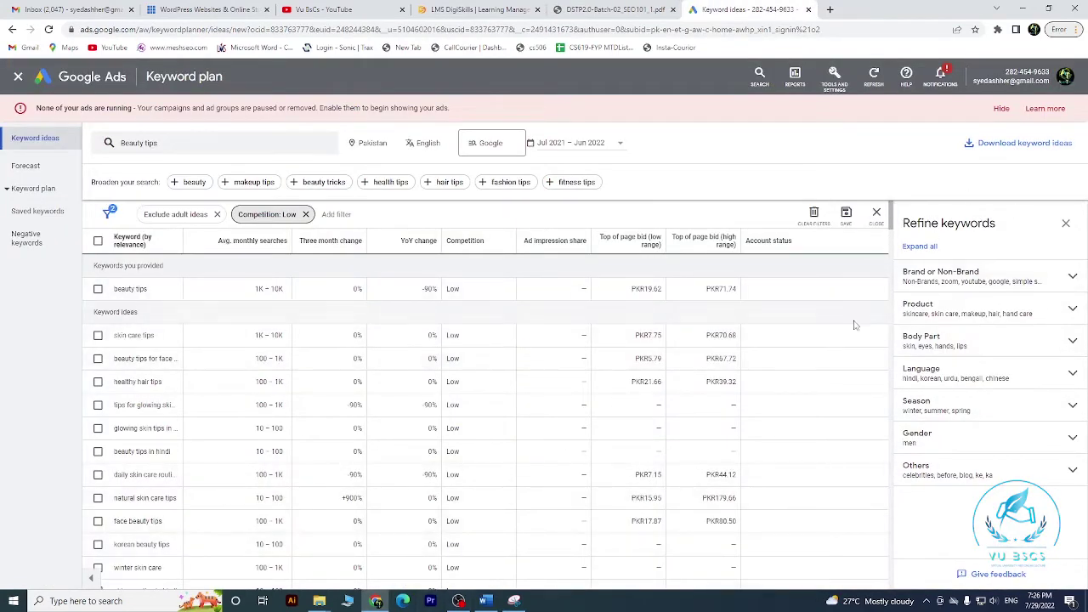
scroll(485, 408, down, 1)
click(514, 601)
key(ctrl+n)
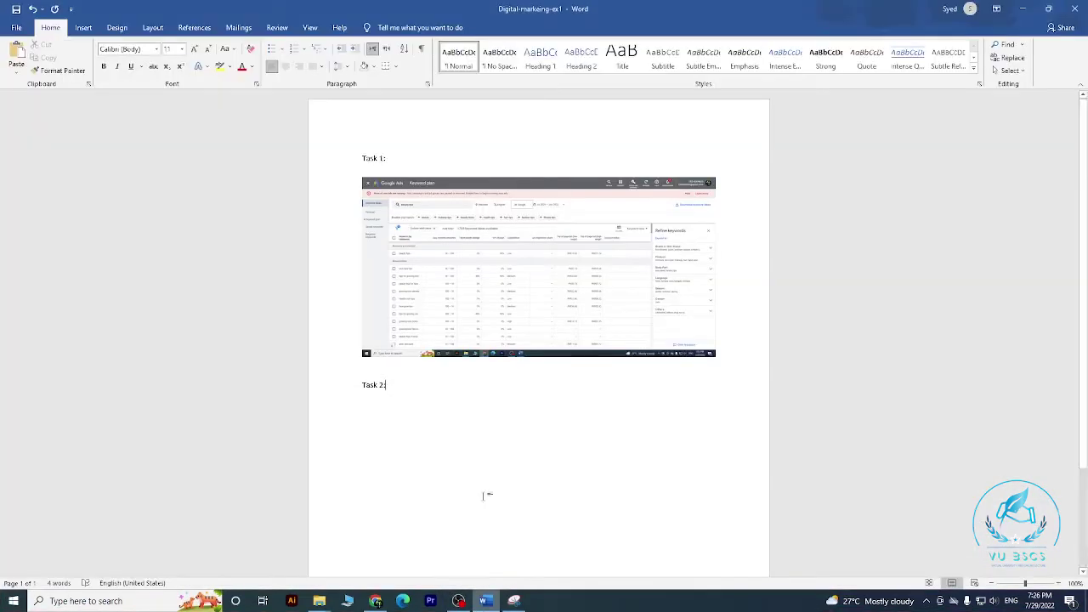
Paste the low-competition screenshot below the Task 2 heading in the Word document.
click(486, 495)
key(ctrl+v)
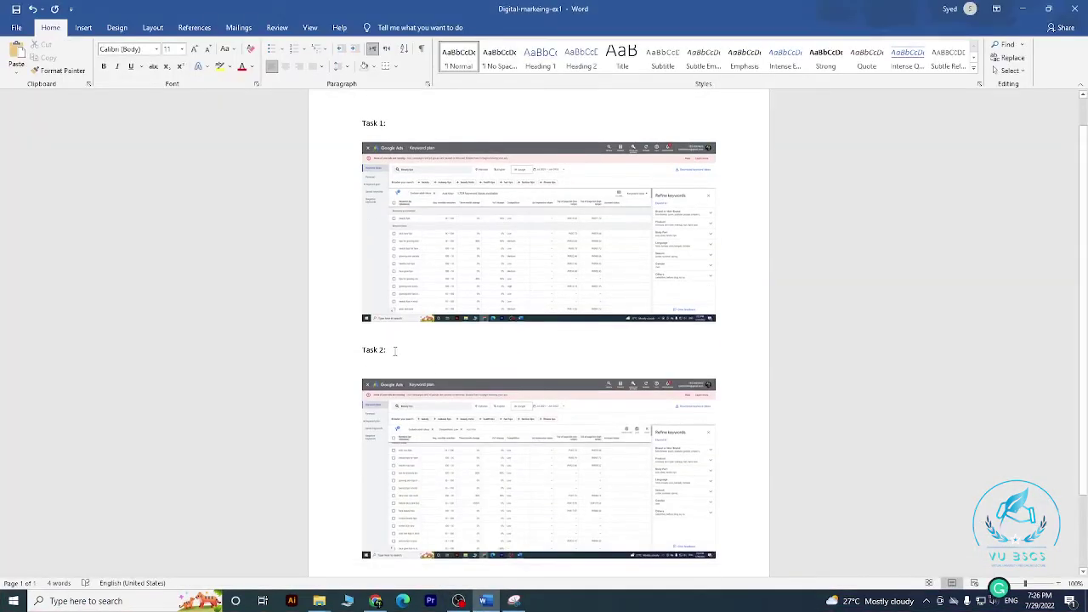
drag(393, 349, 361, 349)
scroll(522, 385, down, 2)
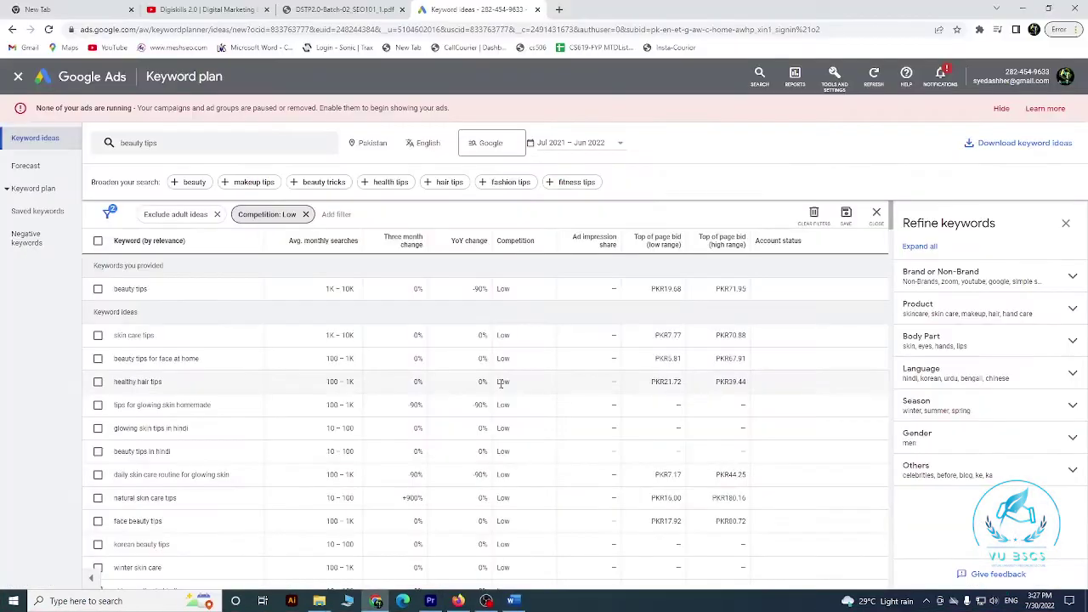
Check Task 3 in the assignment PDF and add a Keyword filter with the contains condition to the keyword ideas.
click(336, 10)
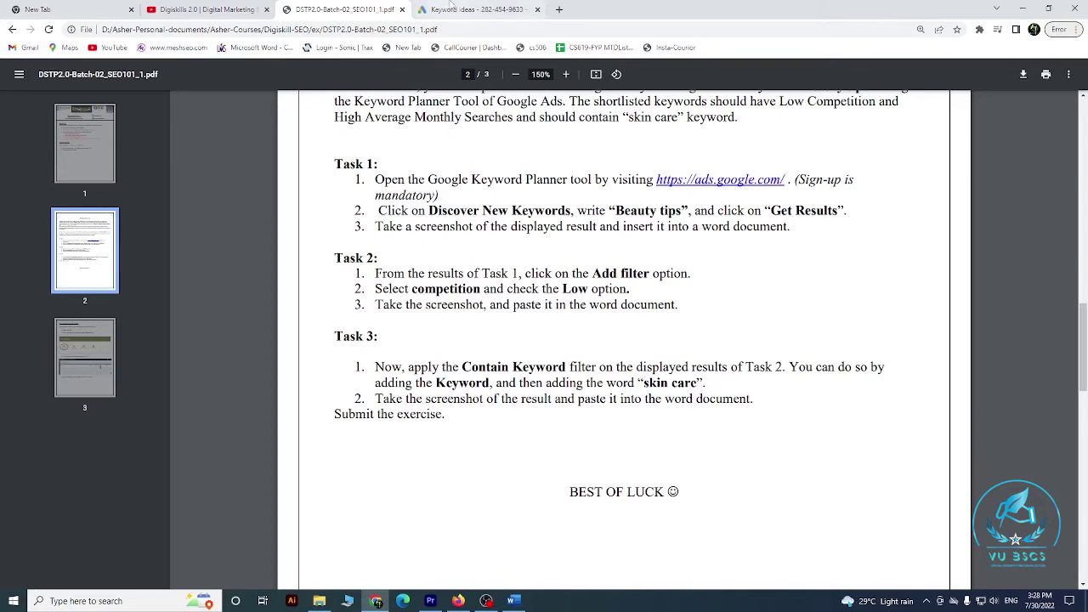
click(476, 9)
click(336, 215)
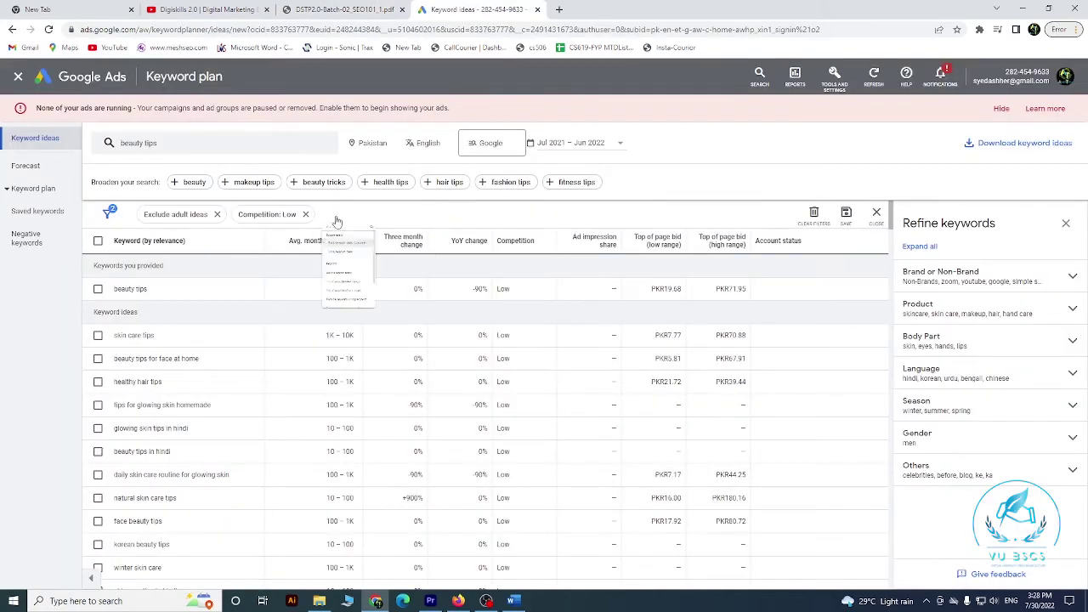
text(k)
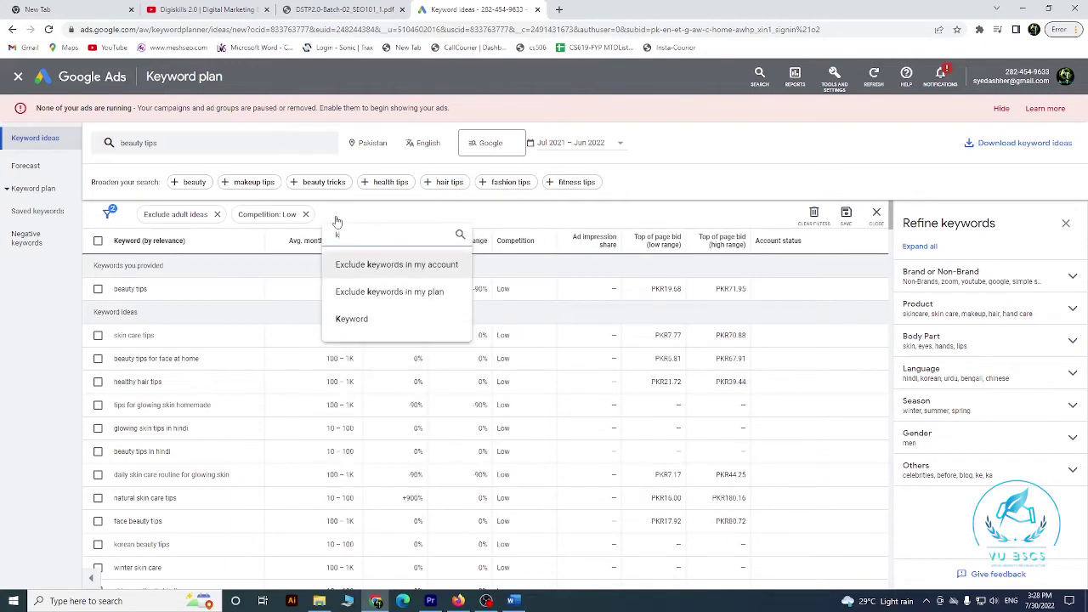
text(ey)
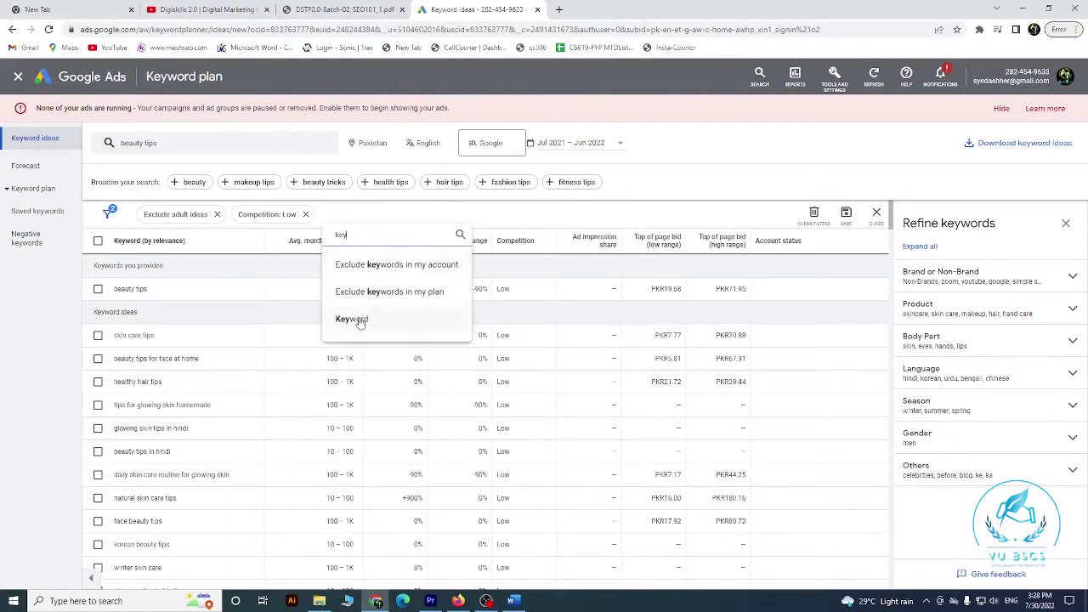
click(351, 319)
click(399, 279)
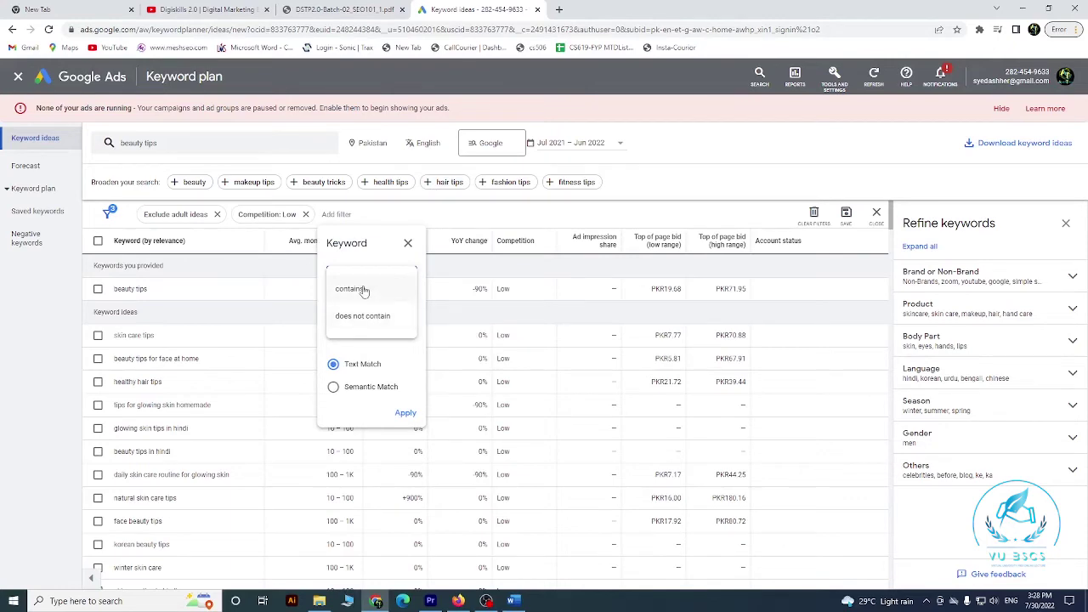
click(363, 290)
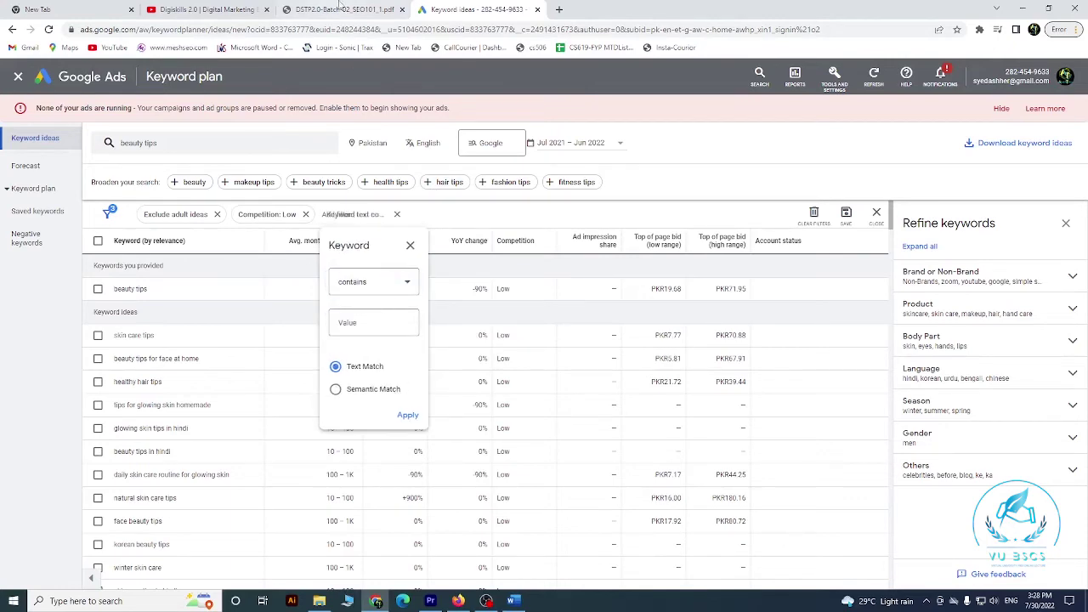
Recheck the required wording in the assignment, set the Keyword filter's value to "skin care" and apply it.
click(349, 12)
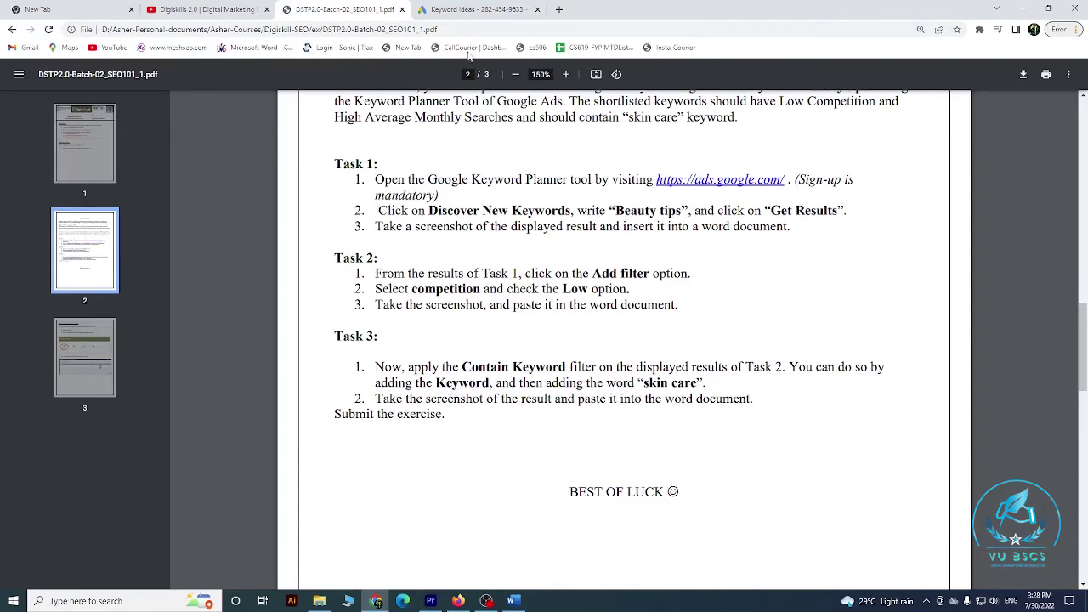
click(472, 9)
click(373, 322)
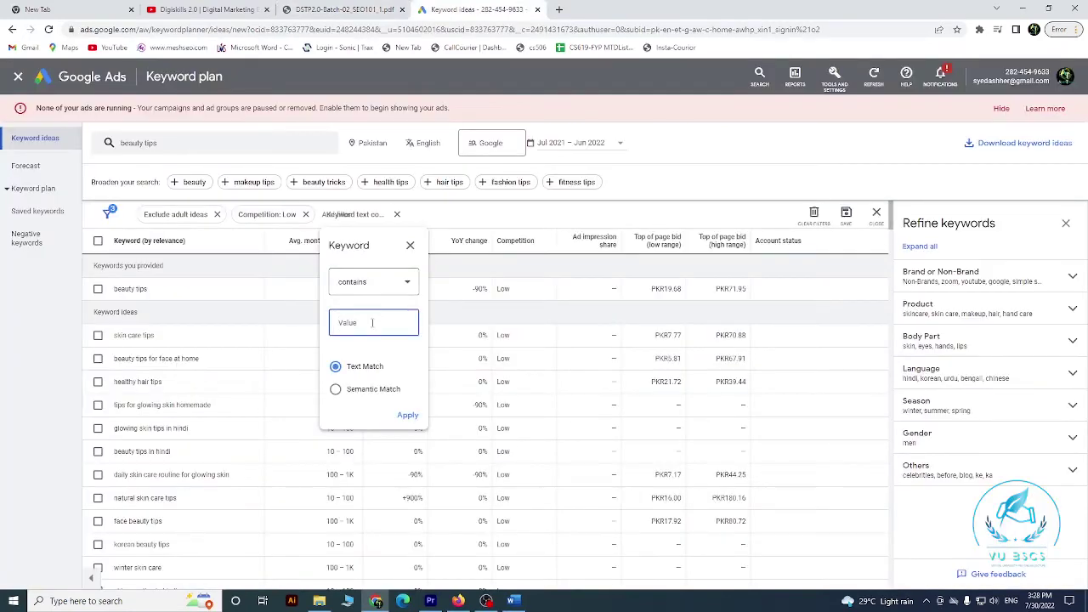
text(skin care)
click(406, 416)
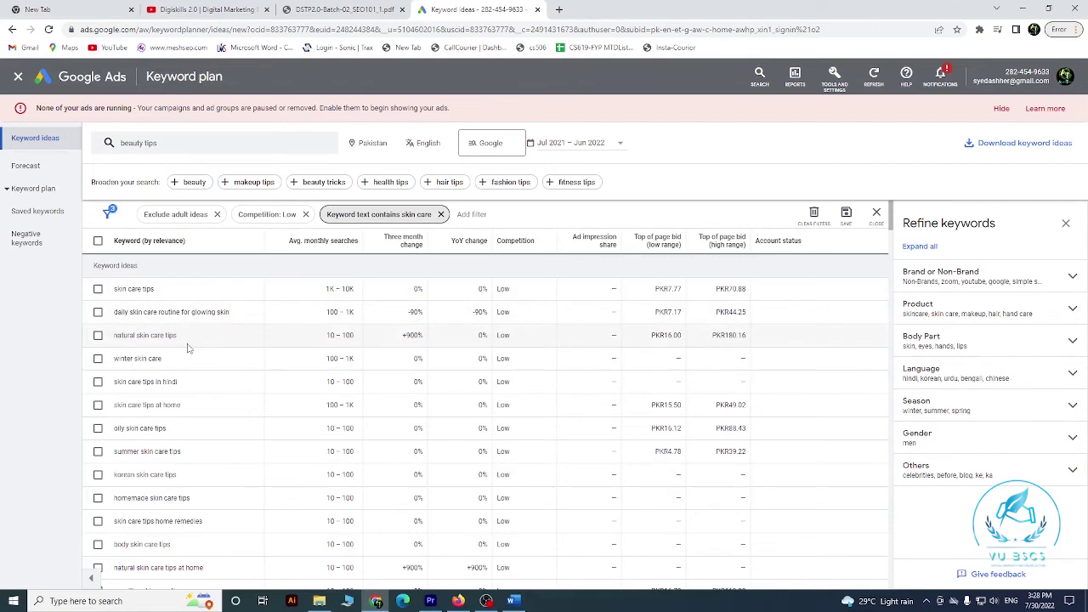
Capture the skin care keyword results with Snipping Tool and paste the screenshot under the Task 3 heading in the Word document.
click(109, 601)
text(s)
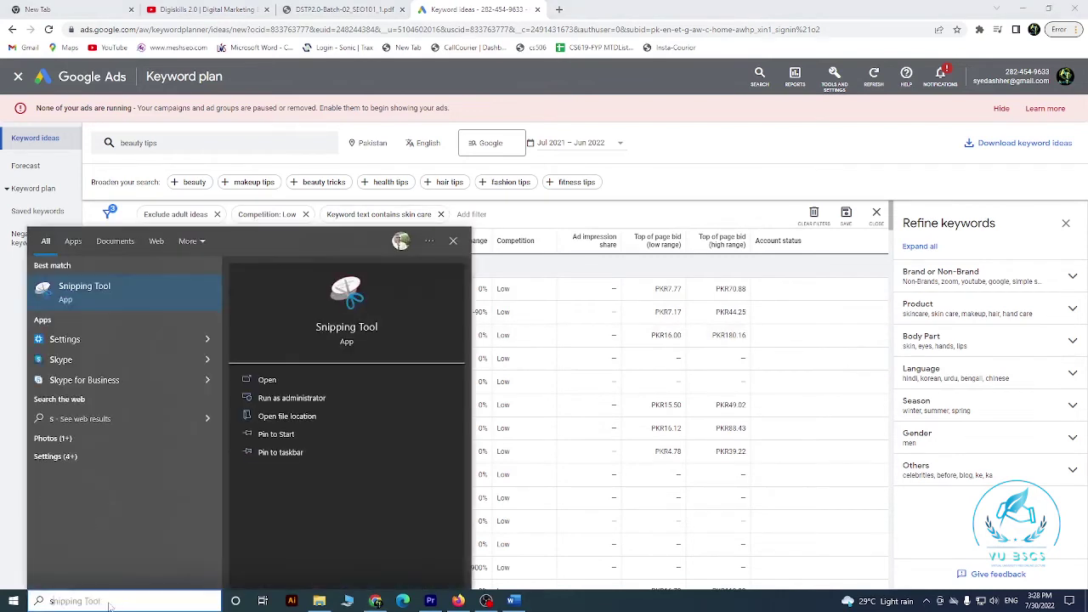
key(Return)
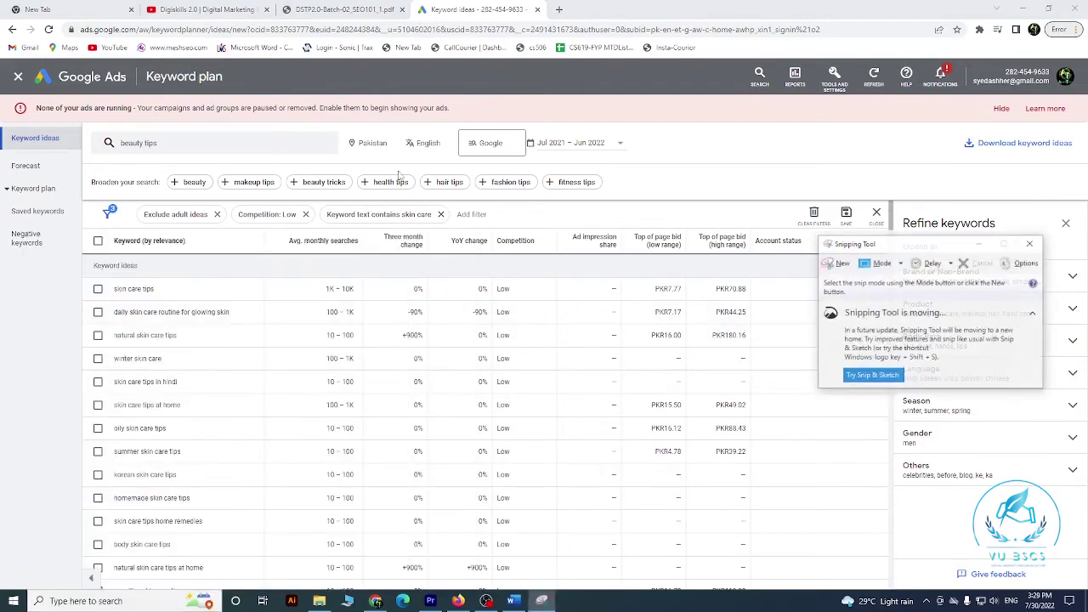
click(842, 263)
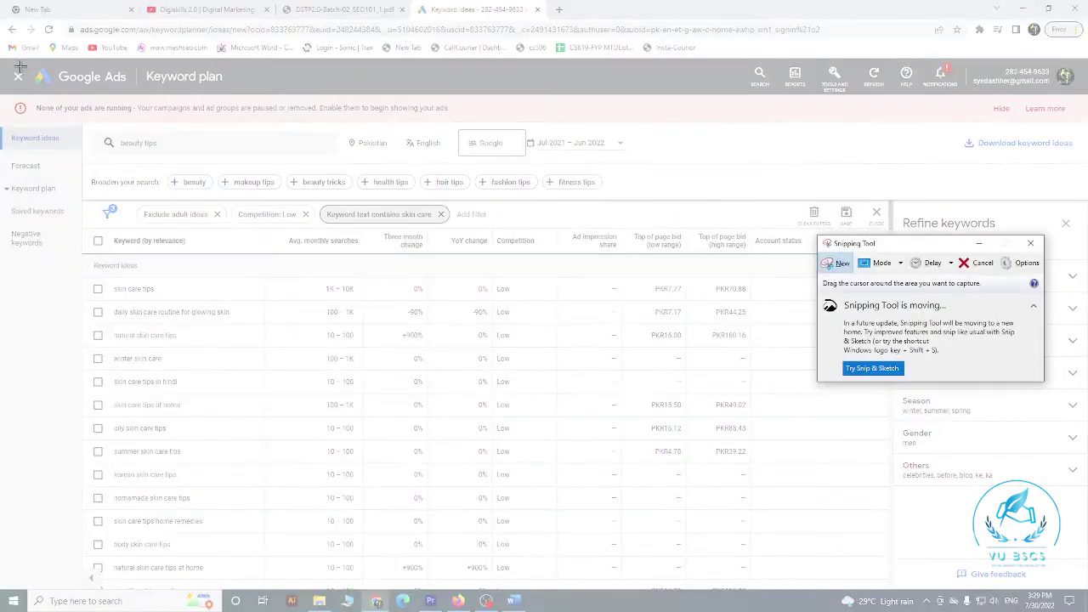
click(918, 536)
key(alt+Tab)
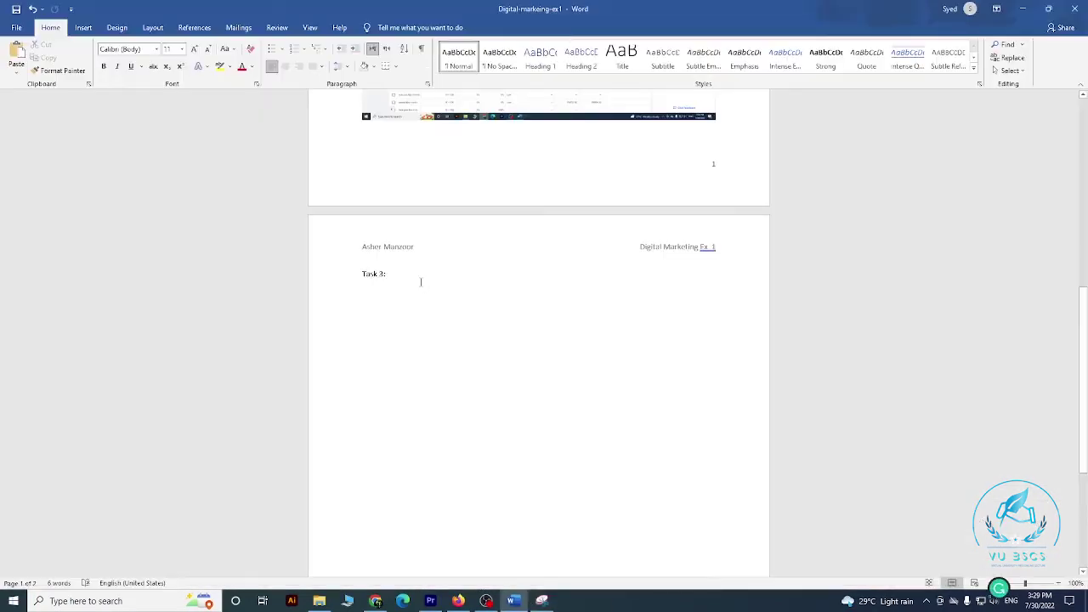
key(ctrl+v)
Look back over the document up to its beginning, and close the document and Word.
drag(1084, 357, 1086, 158)
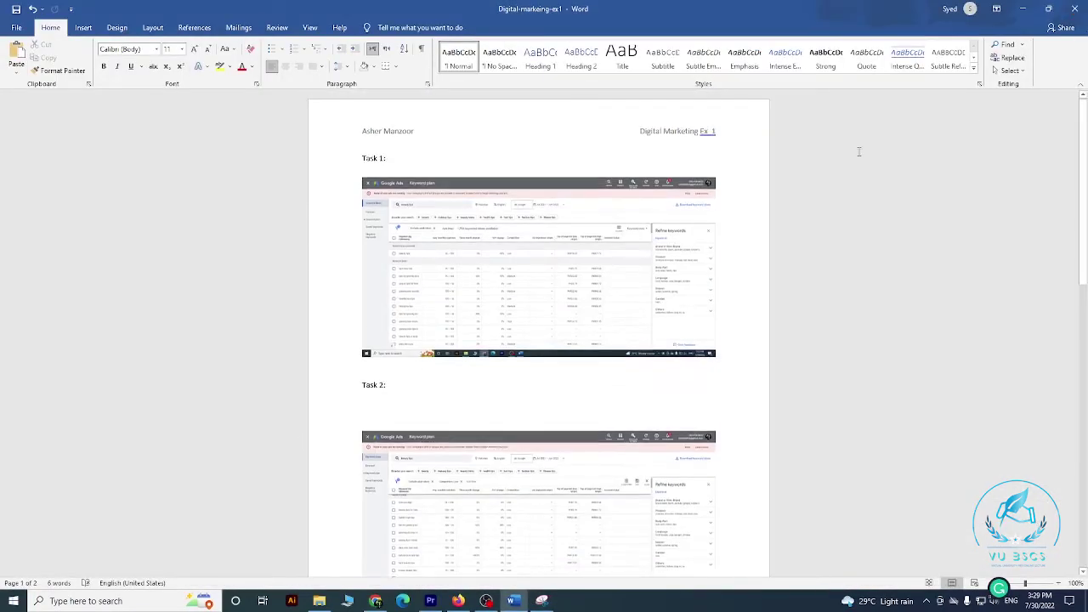
key(ctrl+w)
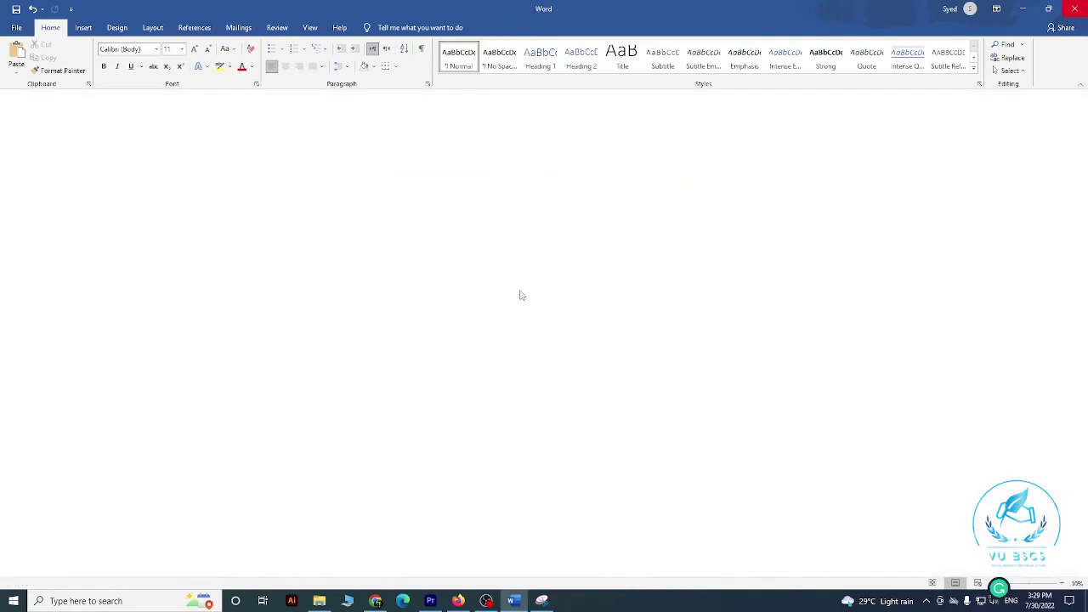
key(alt+F4)
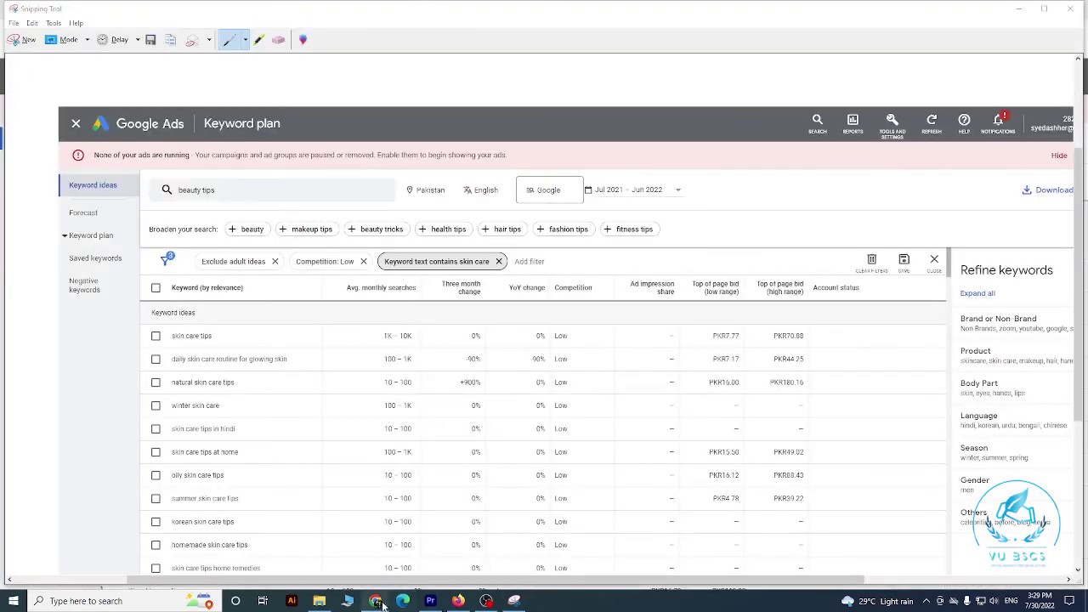
Switch to the DigiSkills LMS in Chrome and open the submission page for the SEO Hands-on Exercise No. 1.
click(406, 548)
key(ctrl+Tab)
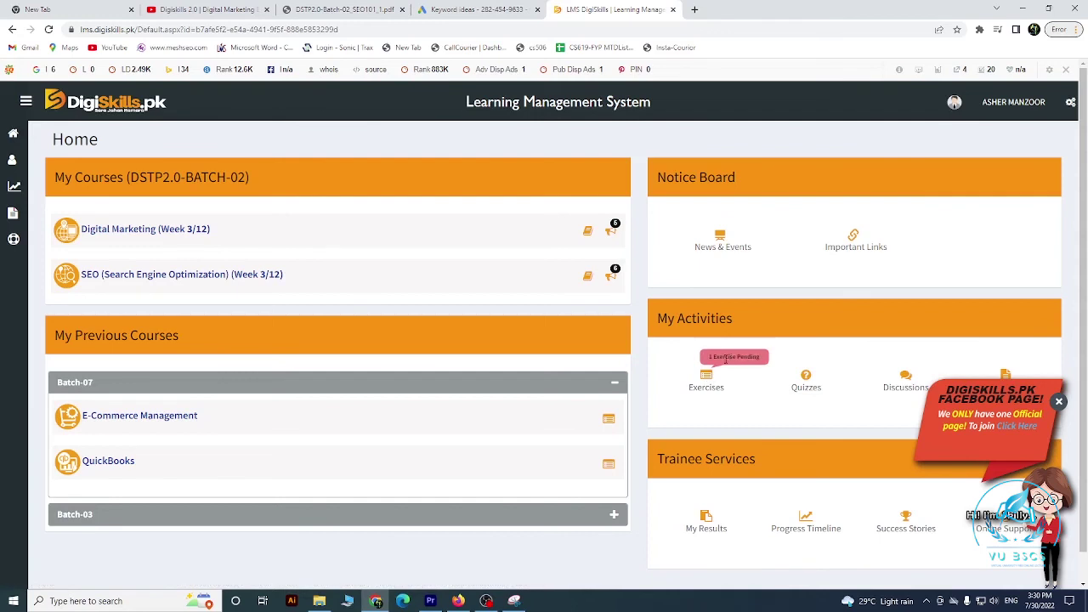
click(706, 384)
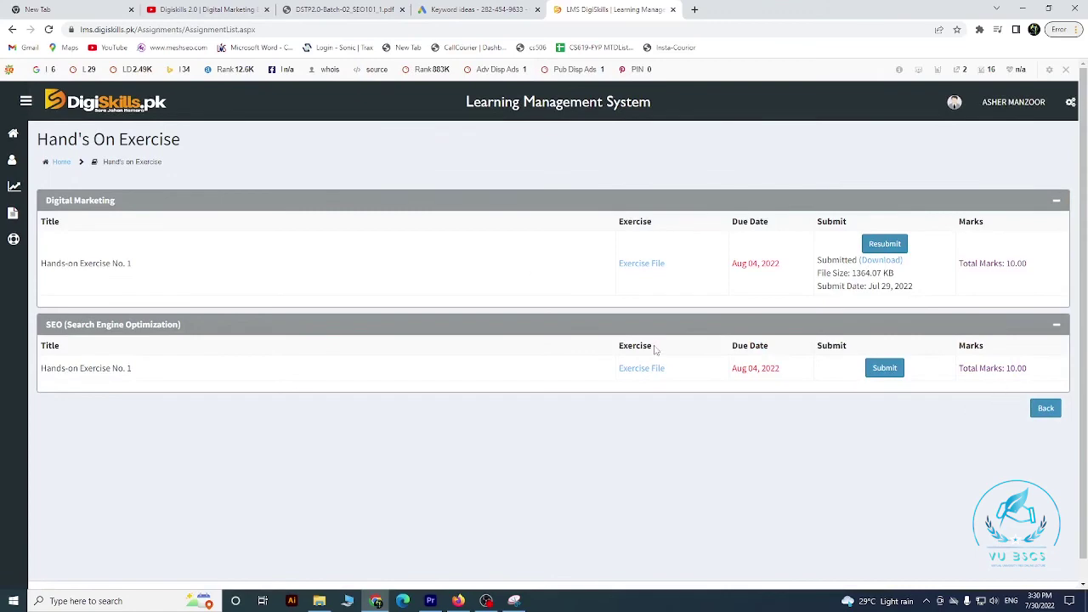
click(885, 369)
Choose Digital-markeing-ex1.docx from the ex folder within Digiskill-SEO and submit it as the exercise file.
click(228, 214)
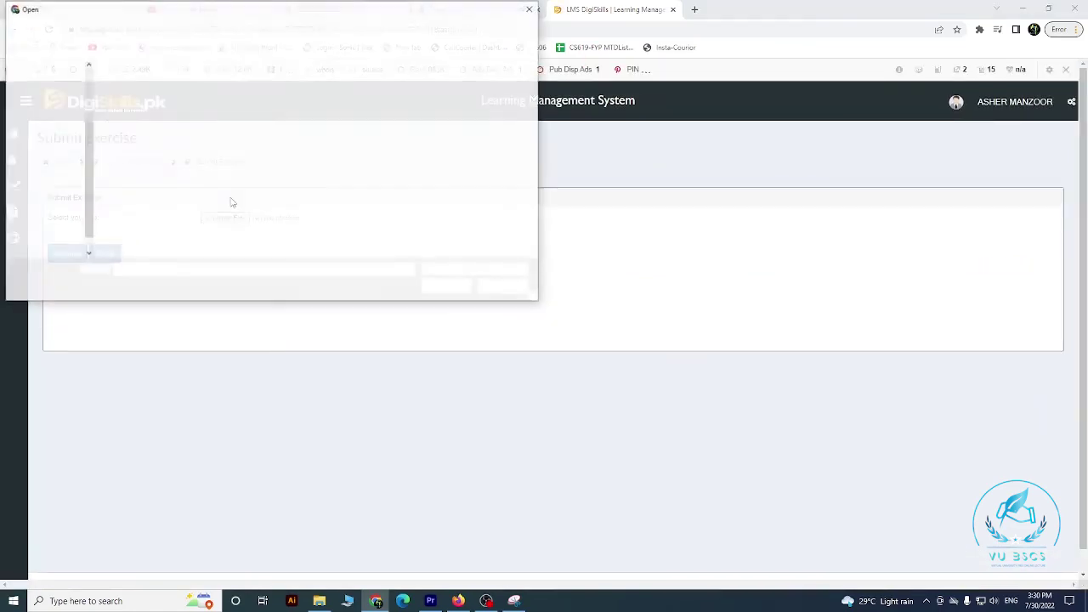
click(189, 28)
double_click(140, 108)
double_click(136, 114)
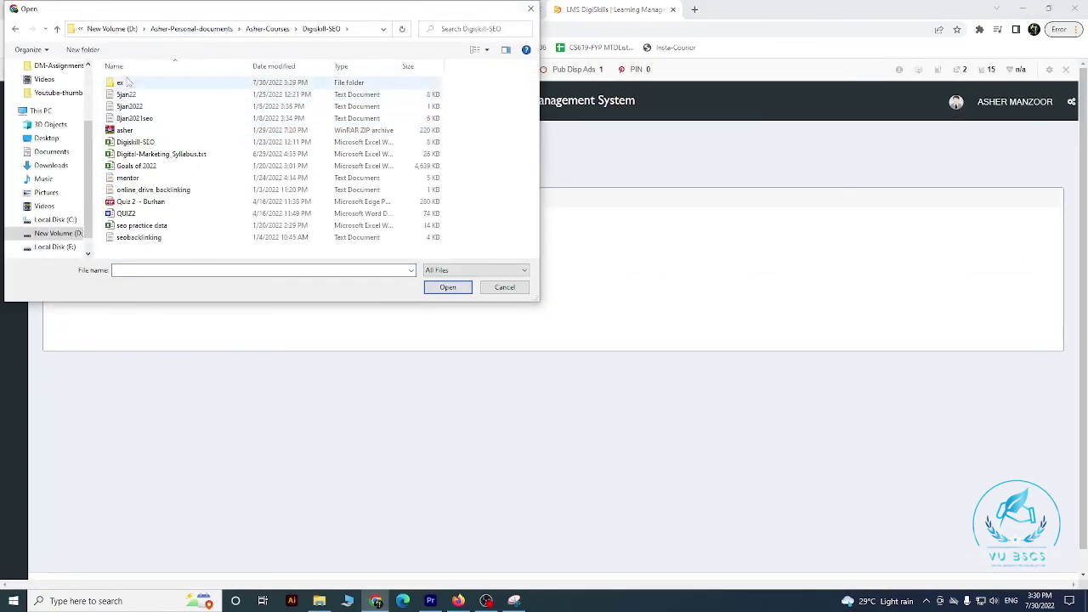
double_click(126, 82)
click(128, 82)
click(448, 287)
click(67, 253)
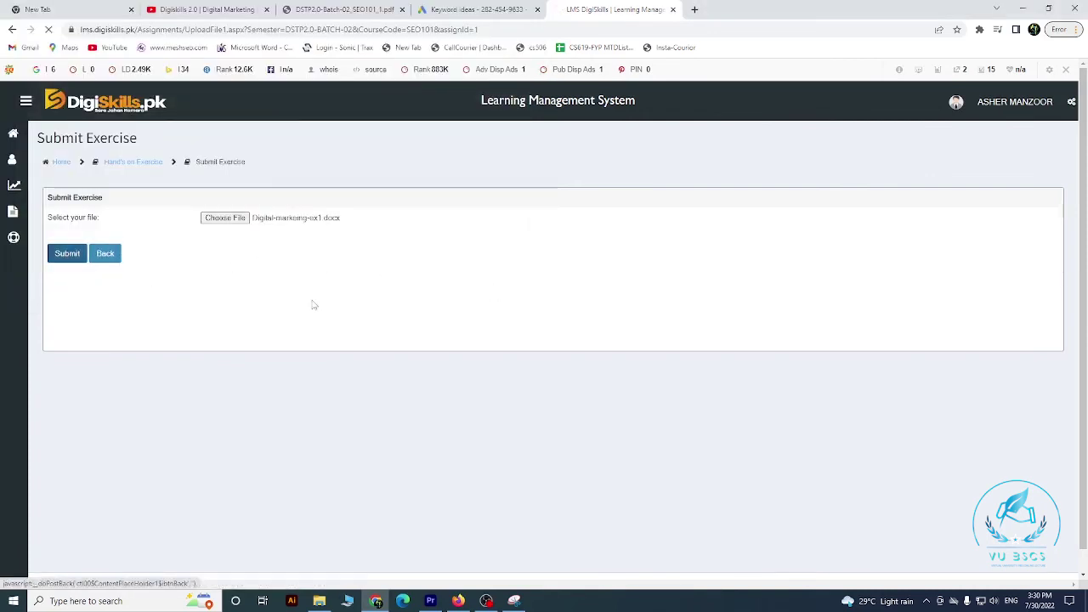